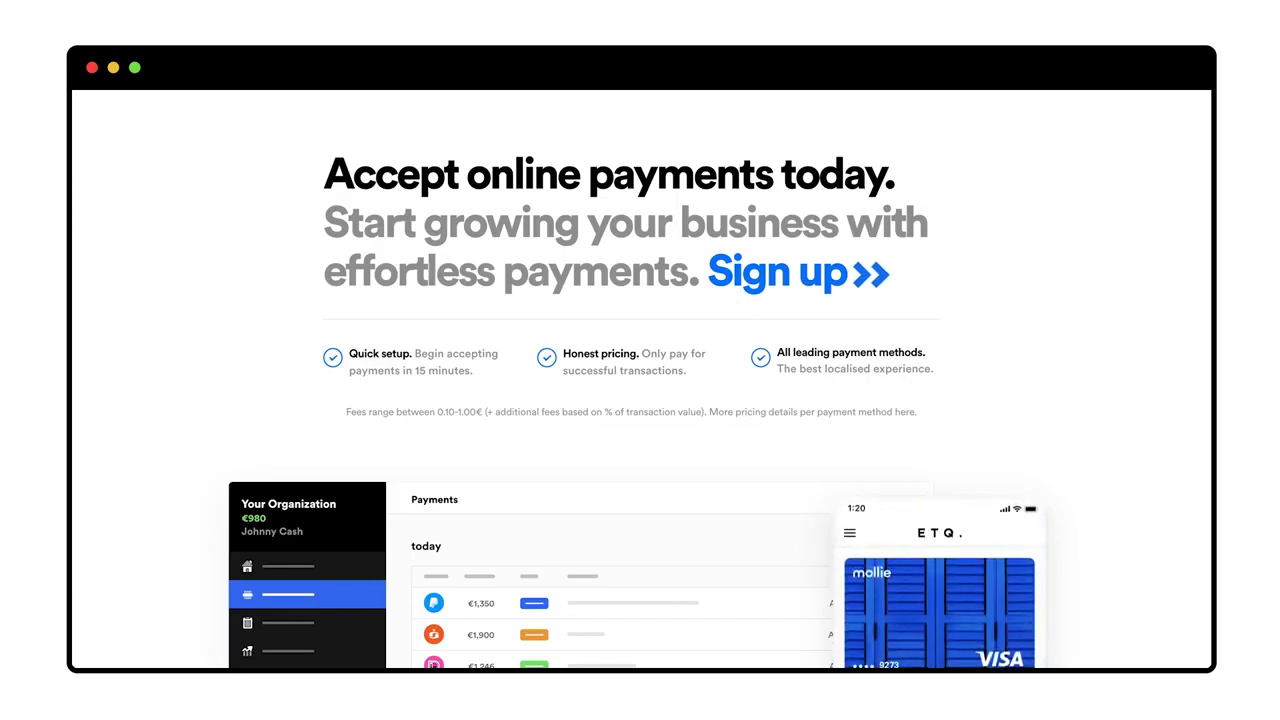
Sign up for a Mollie business account with name, e-mail and password, then open its activation form.
{"action": "left_click", "coordinate": [851, 283]}
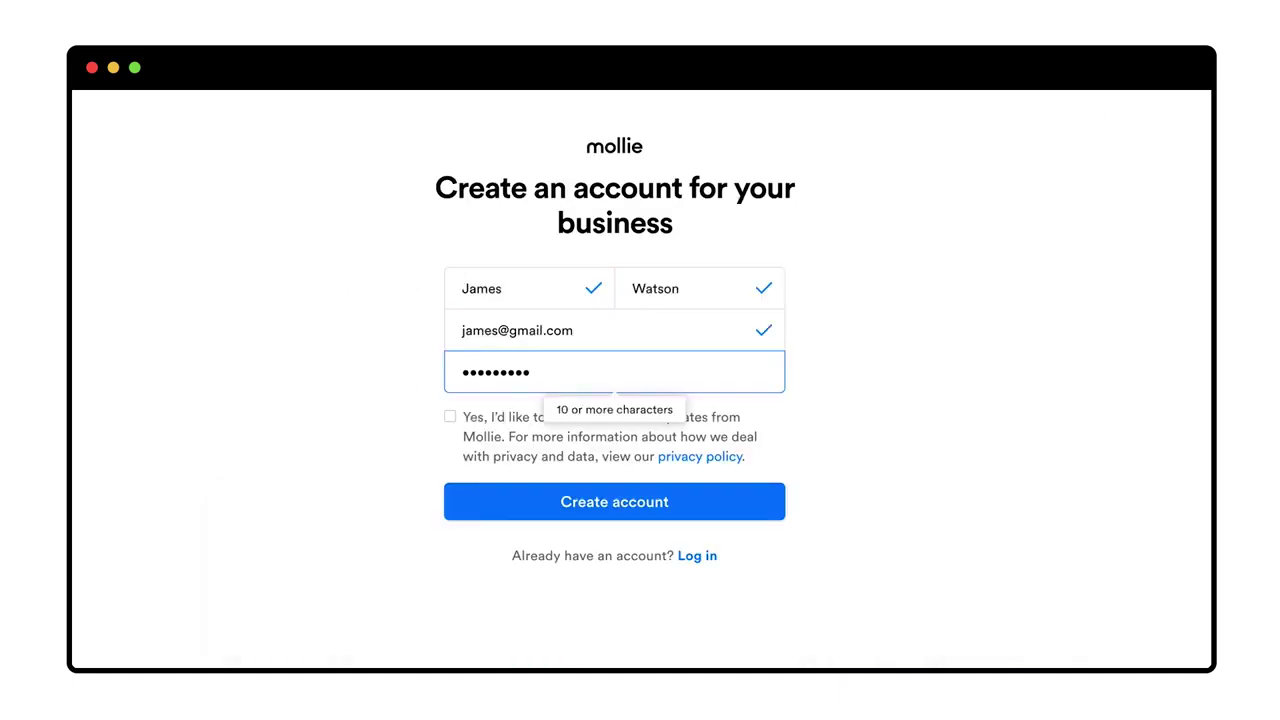
{"action": "type", "text": "a"}
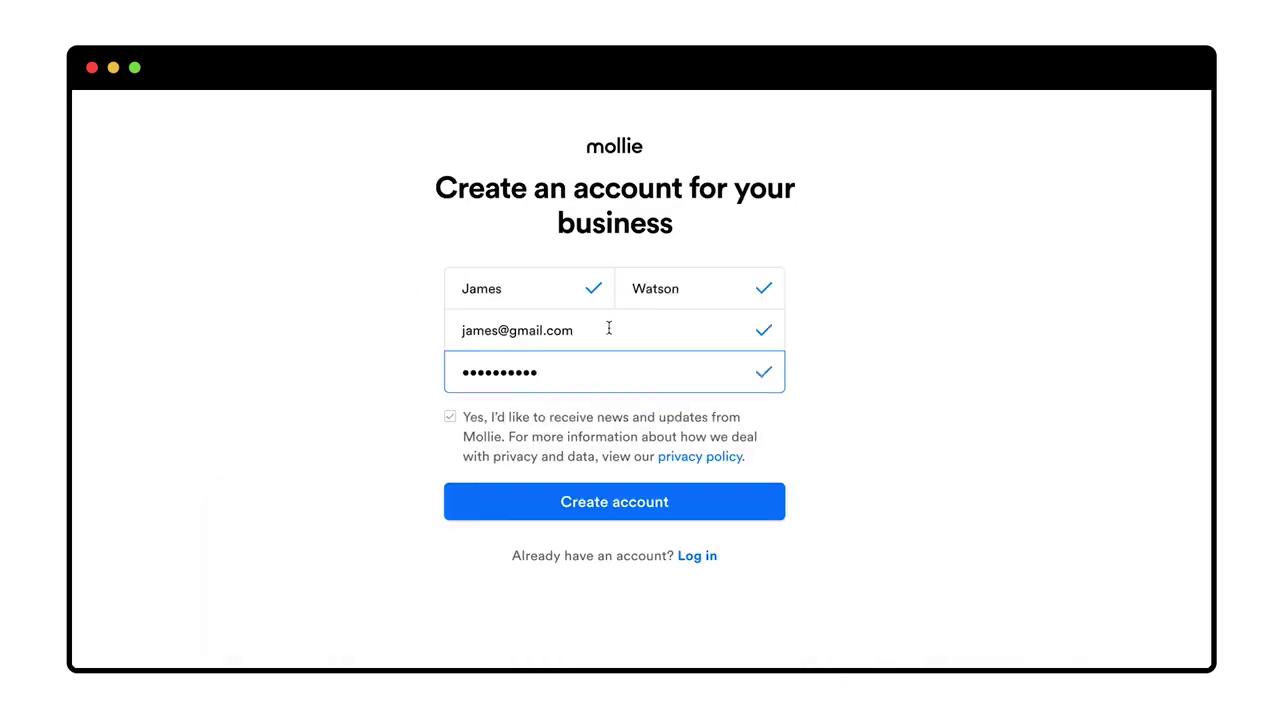
{"action": "left_click", "coordinate": [497, 504]}
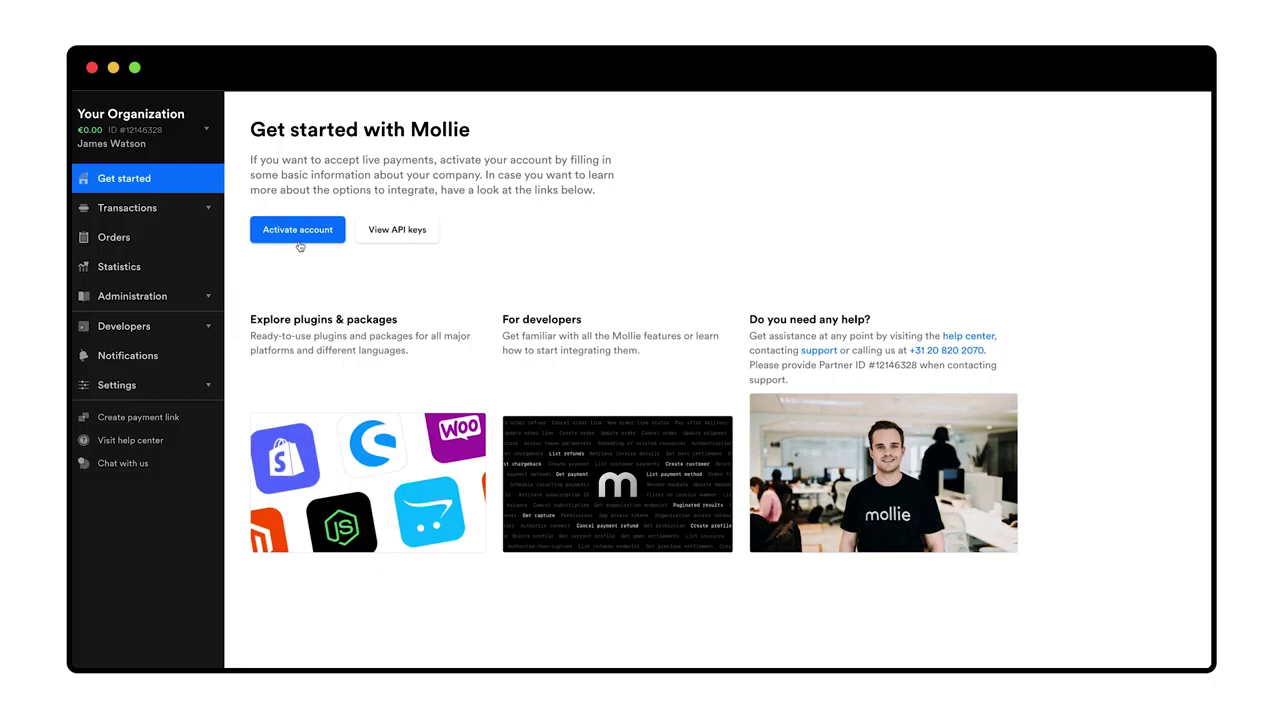
{"action": "left_click", "coordinate": [299, 231]}
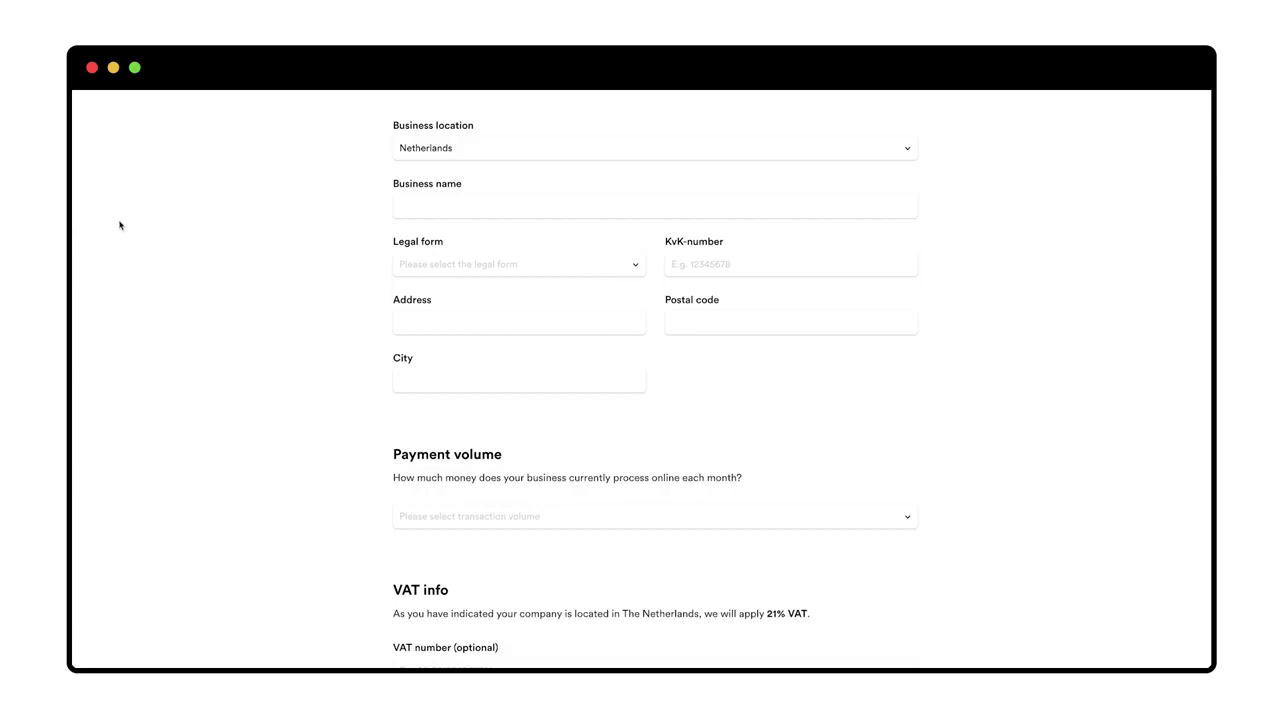
{"action": "scroll", "coordinate": [337, 251], "scroll_direction": "down", "scroll_amount": 3}
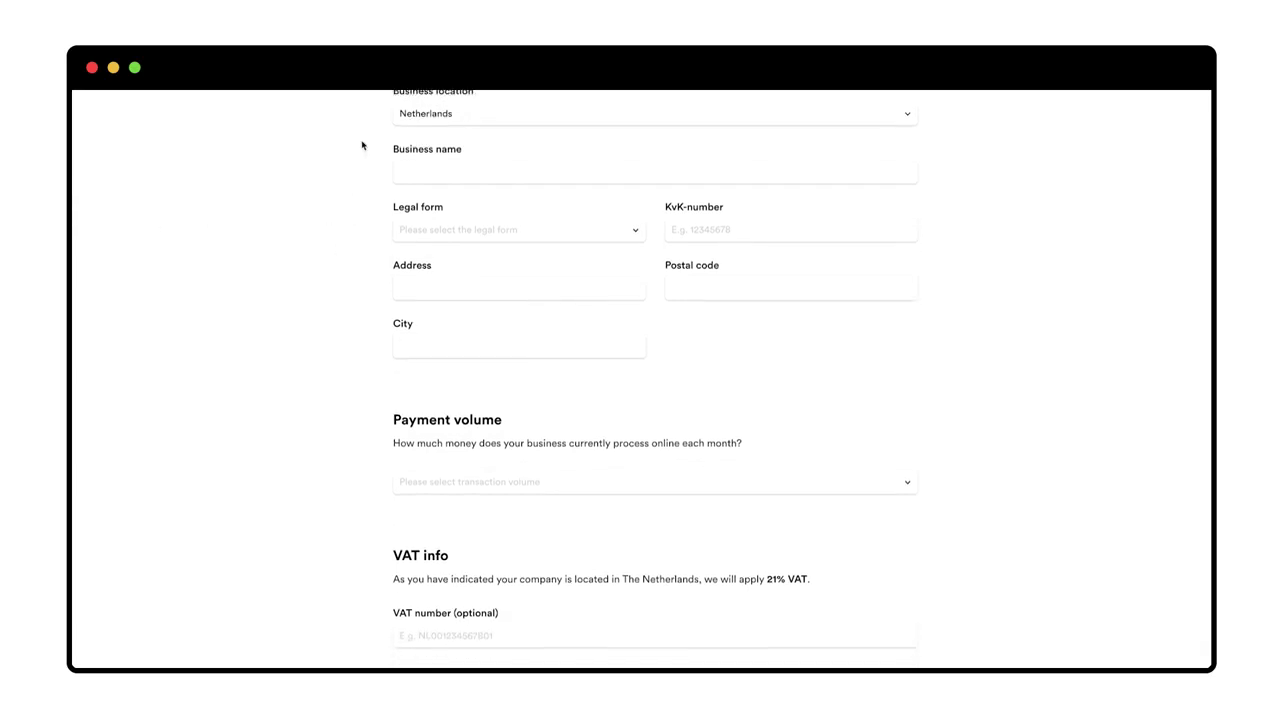
{"action": "scroll", "coordinate": [928, 256], "scroll_direction": "down", "scroll_amount": 2}
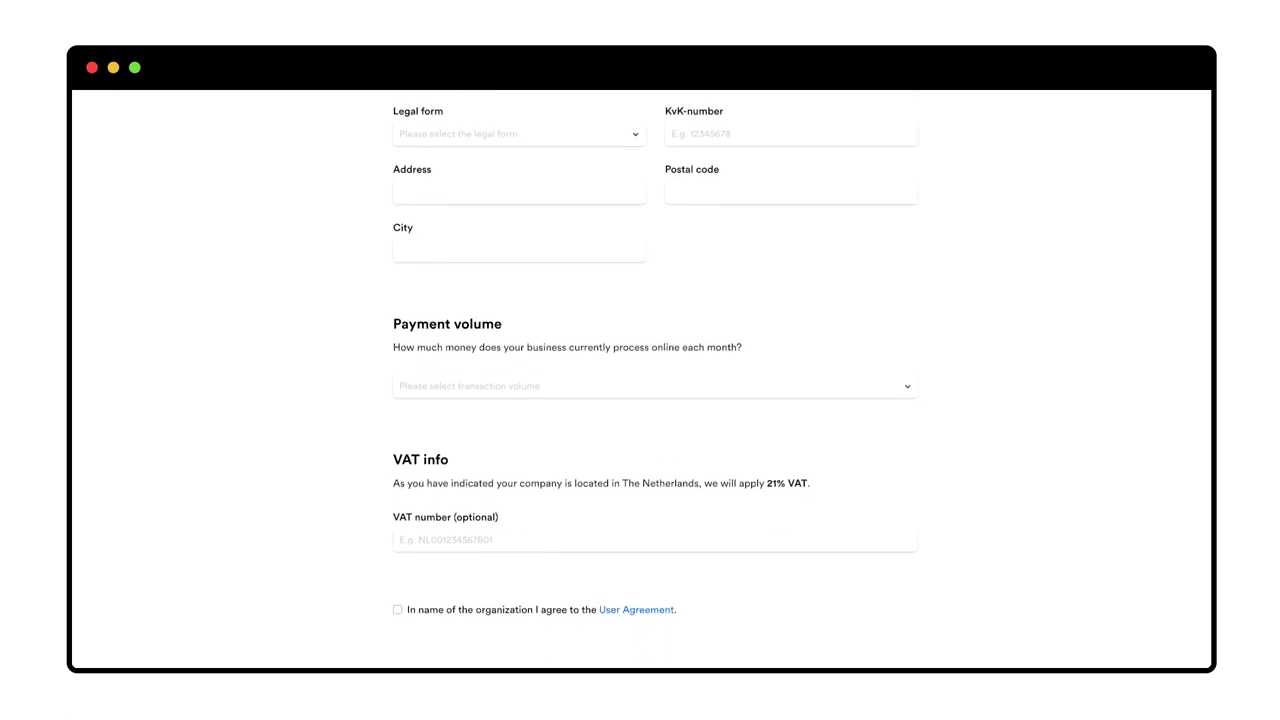
{"action": "scroll", "coordinate": [940, 390], "scroll_direction": "down", "scroll_amount": 1}
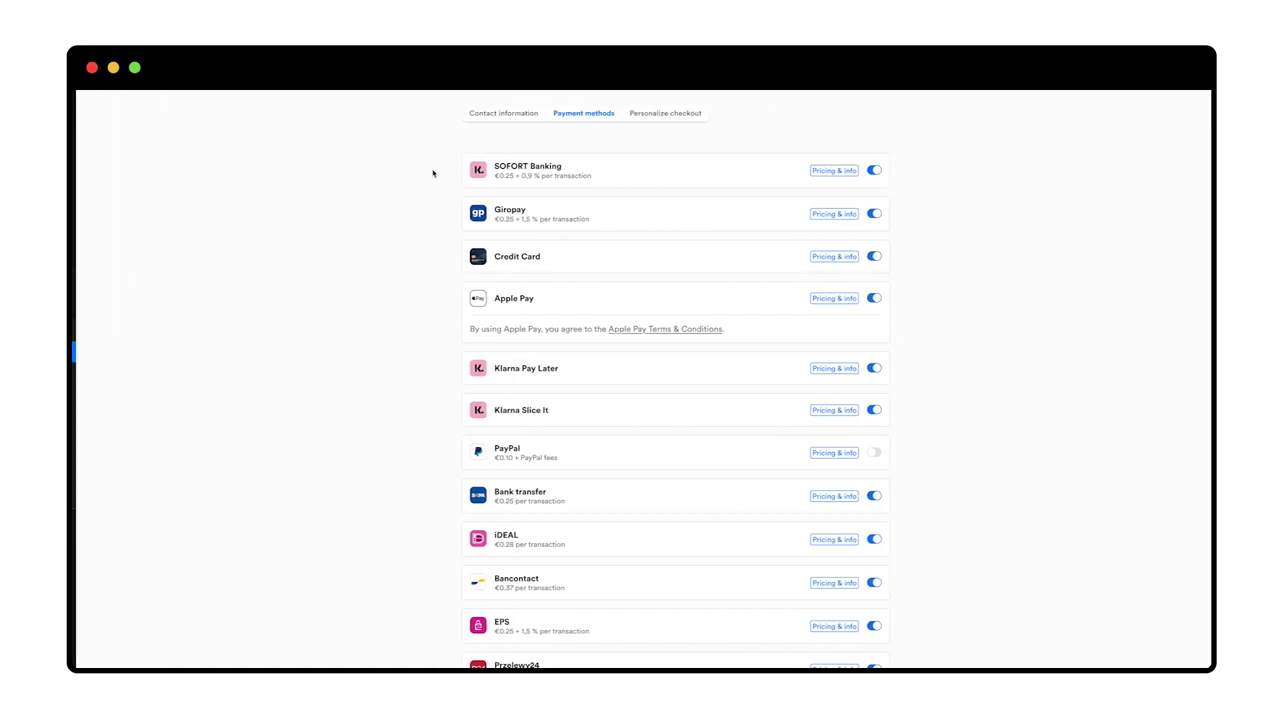
Scroll through the Mollie payment methods list to check which methods are enabled.
{"action": "scroll", "coordinate": [1111, 240], "scroll_direction": "down", "scroll_amount": 5}
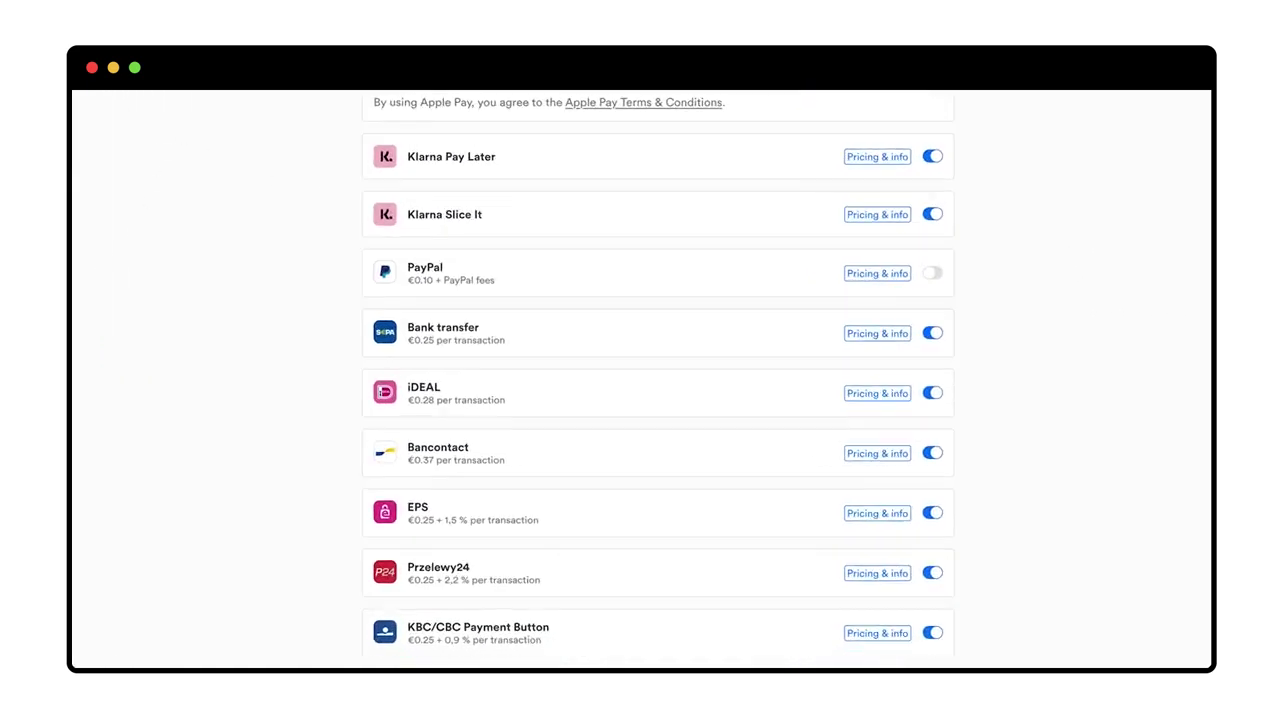
{"action": "scroll", "coordinate": [660, 380], "scroll_direction": "up", "scroll_amount": 2}
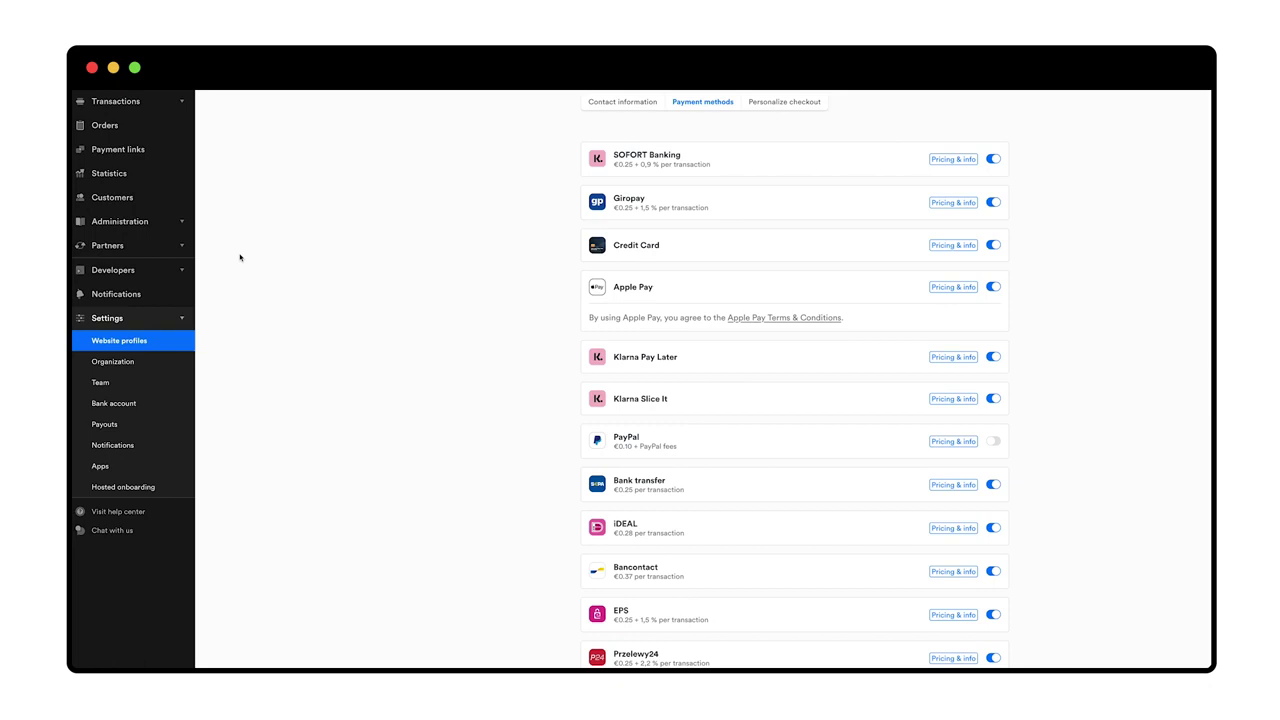
Open the Developers > API keys page in the Mollie Dashboard.
{"action": "left_click", "coordinate": [168, 271]}
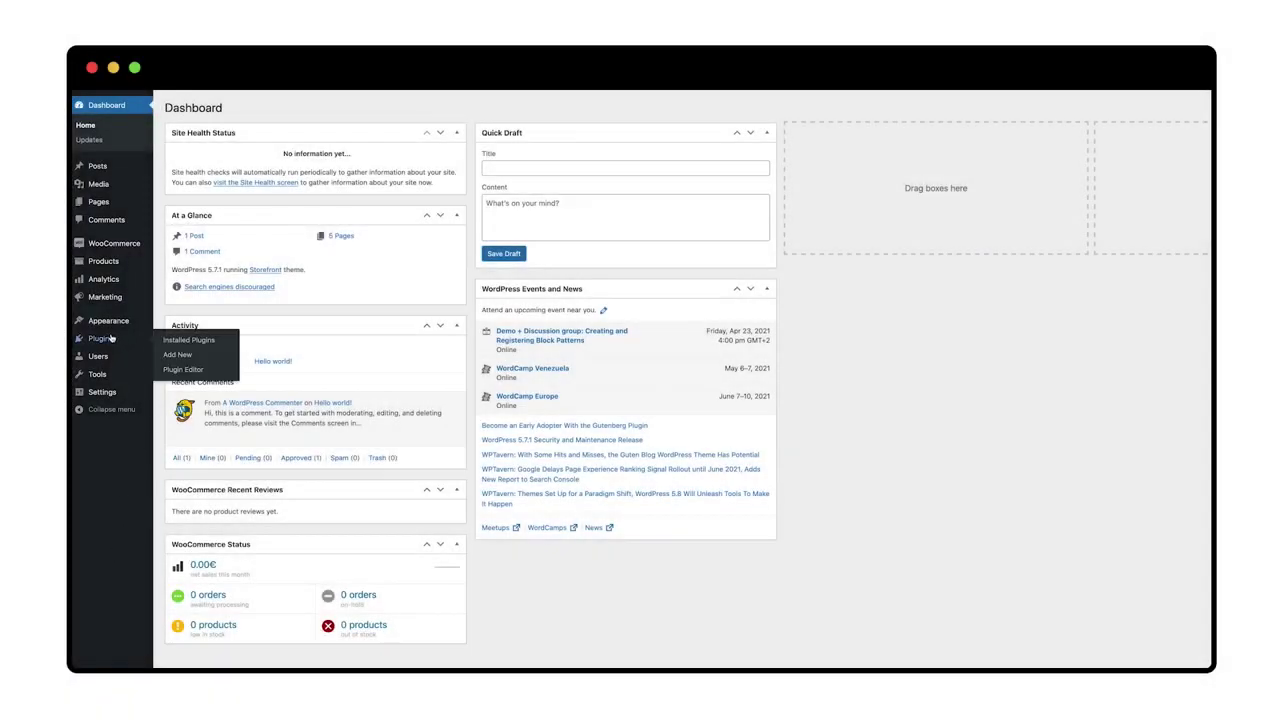
Search new plugins for 'molli' and install Mollie Payments for WooCommerce.
{"action": "left_click", "coordinate": [112, 340]}
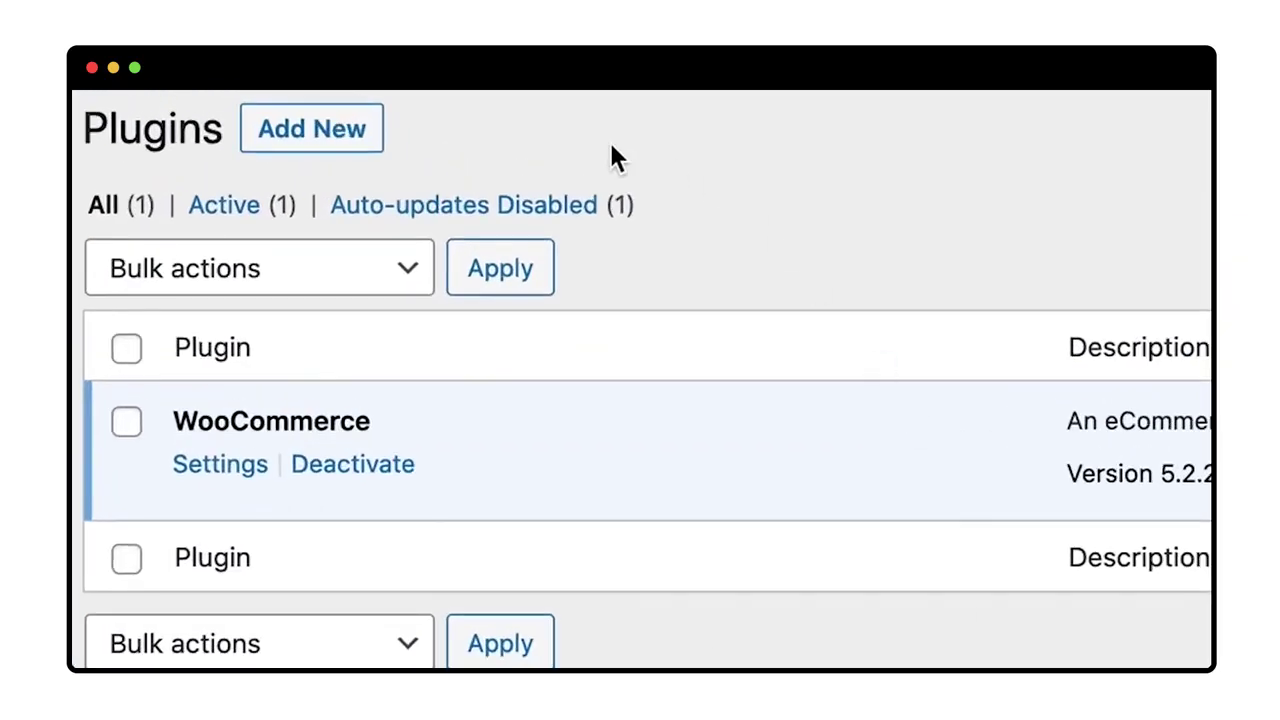
{"action": "left_click", "coordinate": [357, 128]}
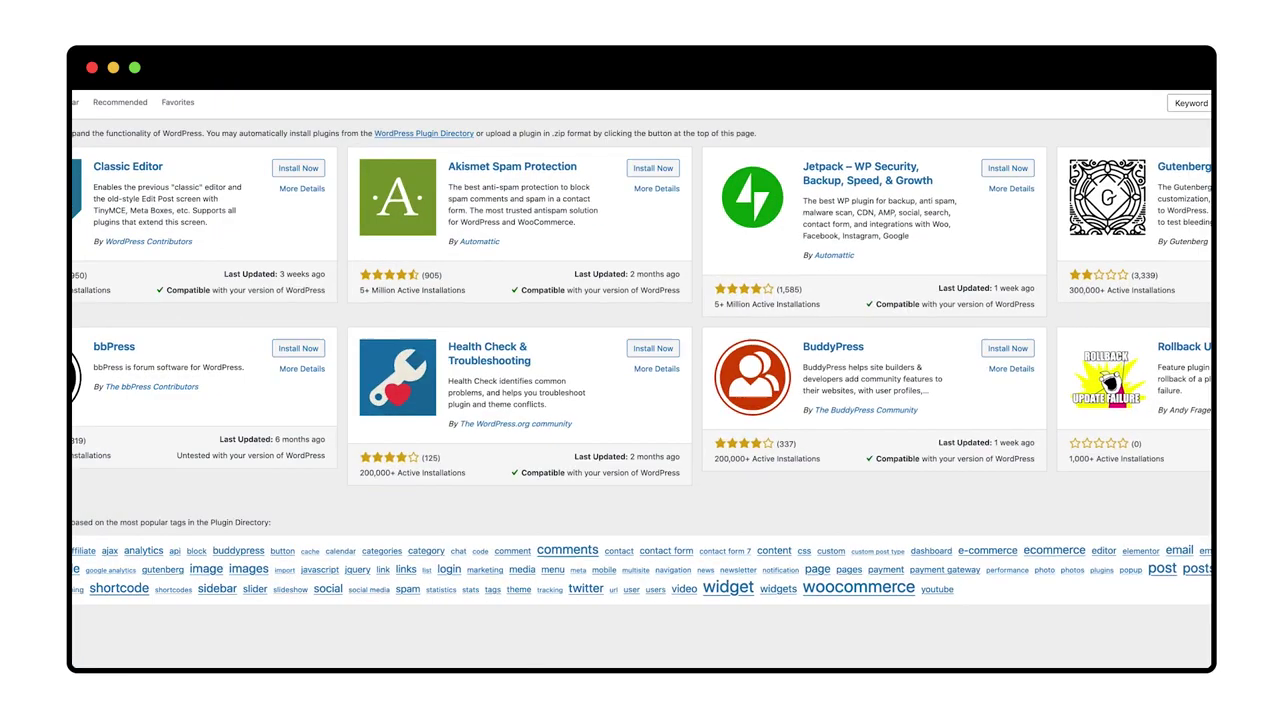
{"action": "type", "text": "molli"}
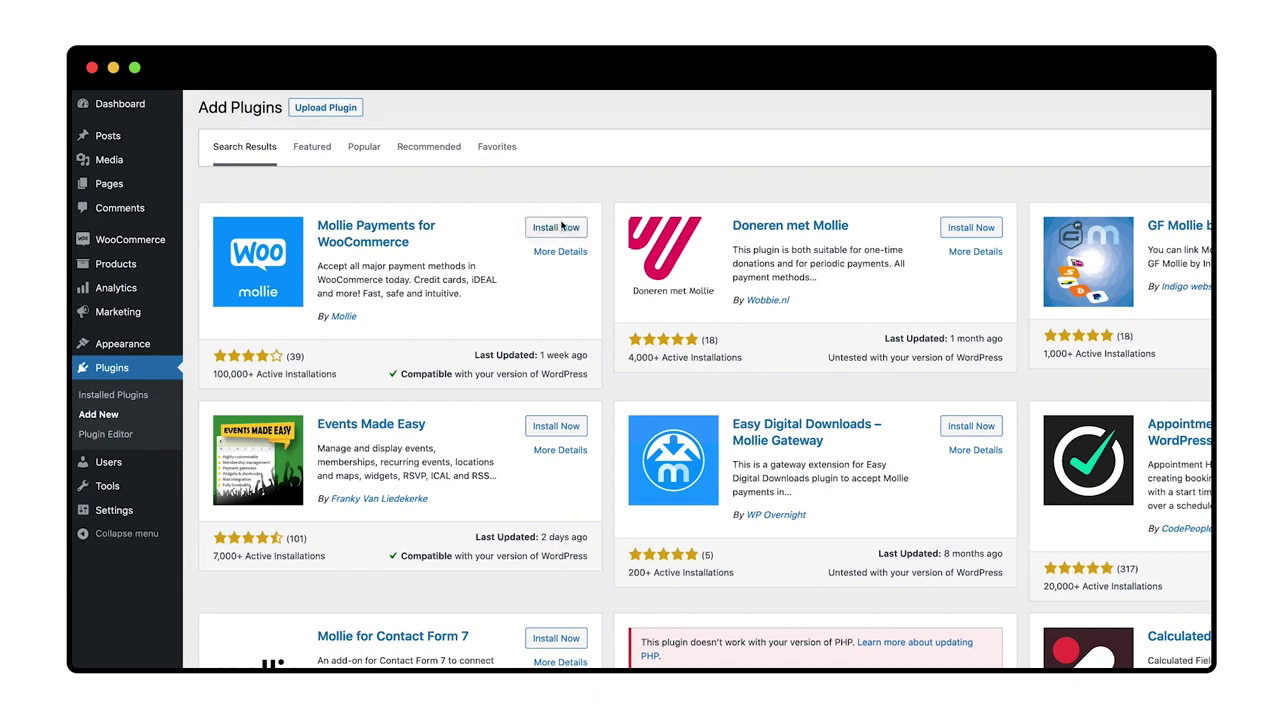
{"action": "left_click", "coordinate": [560, 231]}
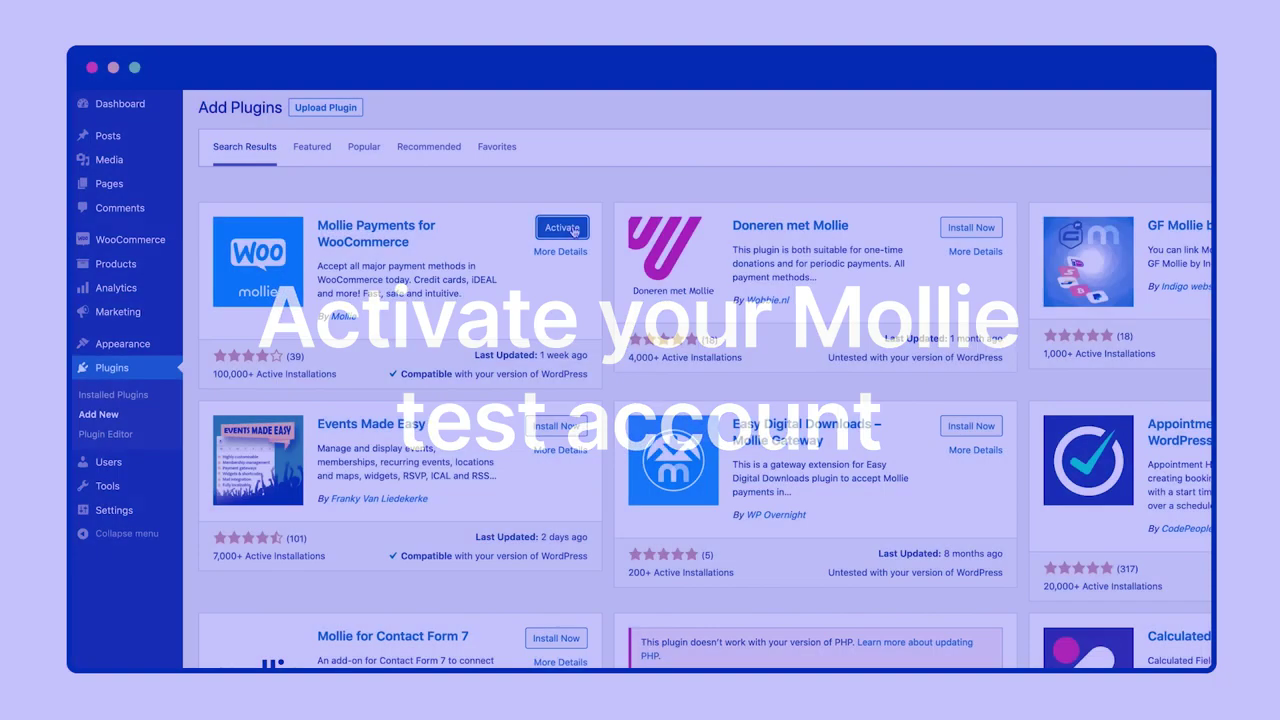
Activate the Mollie plugin and turn on test mode and debug logging in its settings.
{"action": "left_click", "coordinate": [562, 228]}
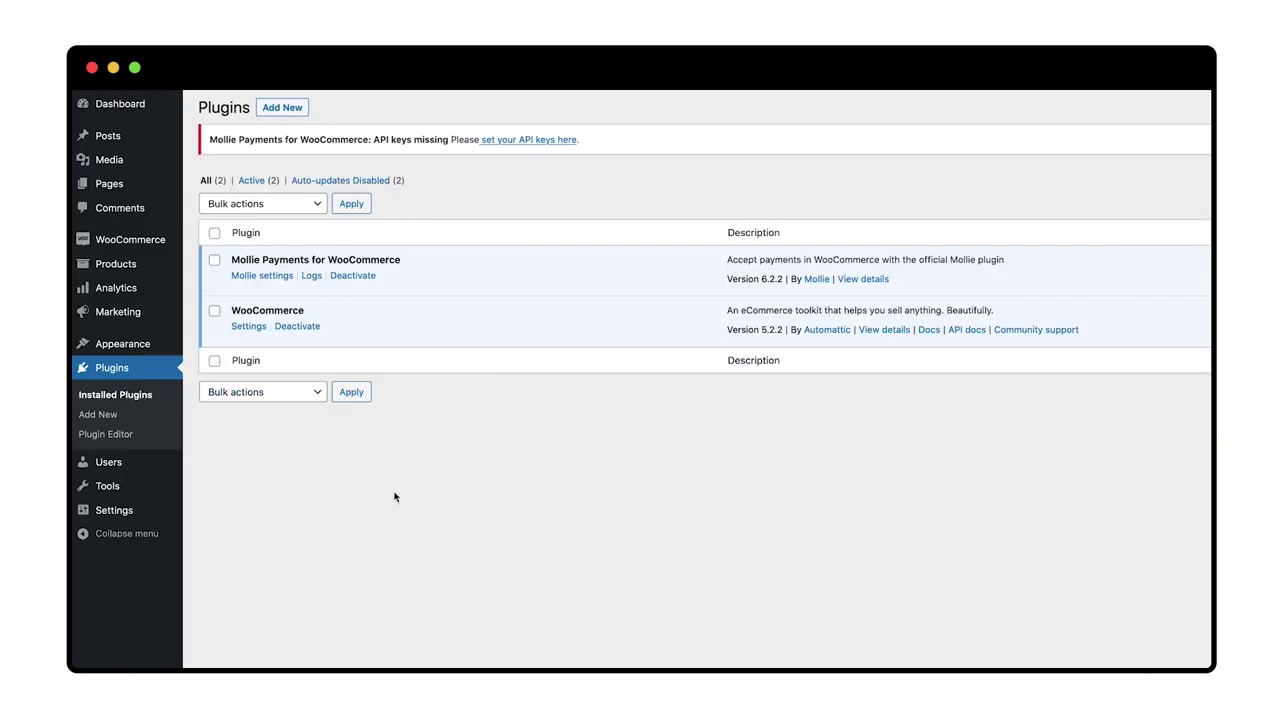
{"action": "left_click", "coordinate": [262, 276]}
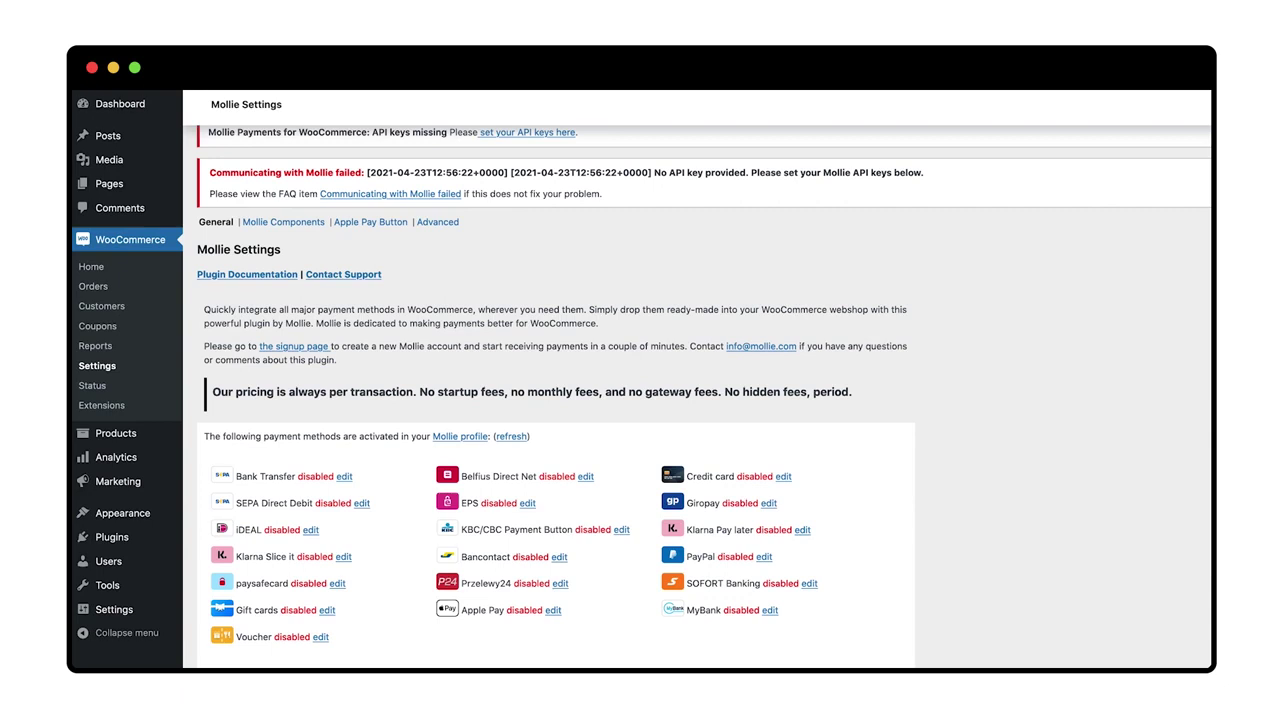
{"action": "scroll", "coordinate": [367, 541], "scroll_direction": "down", "scroll_amount": 5}
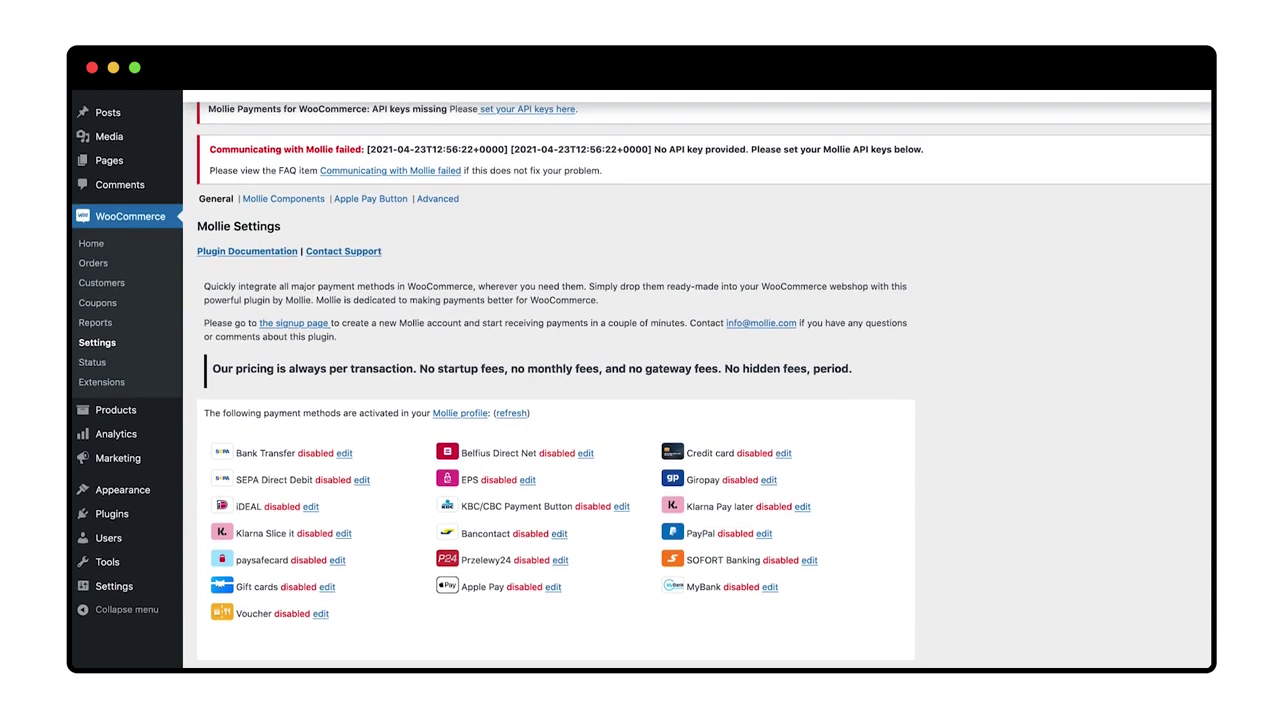
{"action": "scroll", "coordinate": [367, 541], "scroll_direction": "down", "scroll_amount": 1}
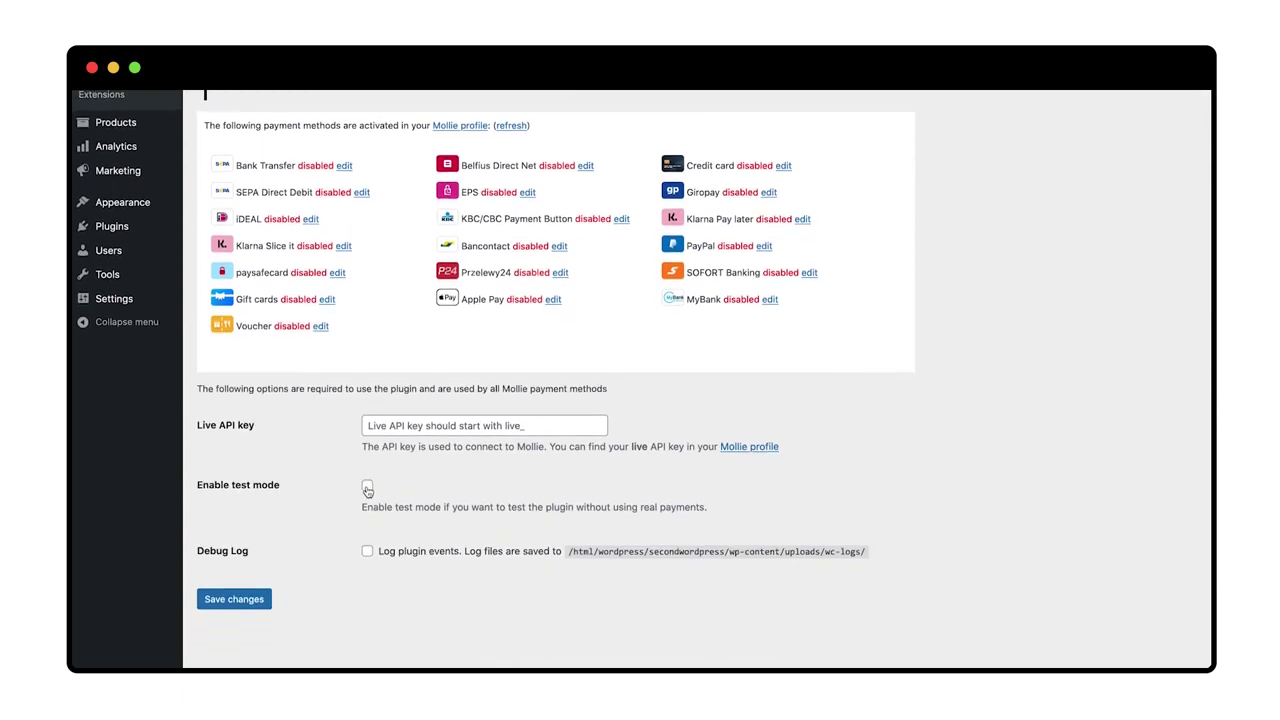
{"action": "left_click", "coordinate": [367, 481]}
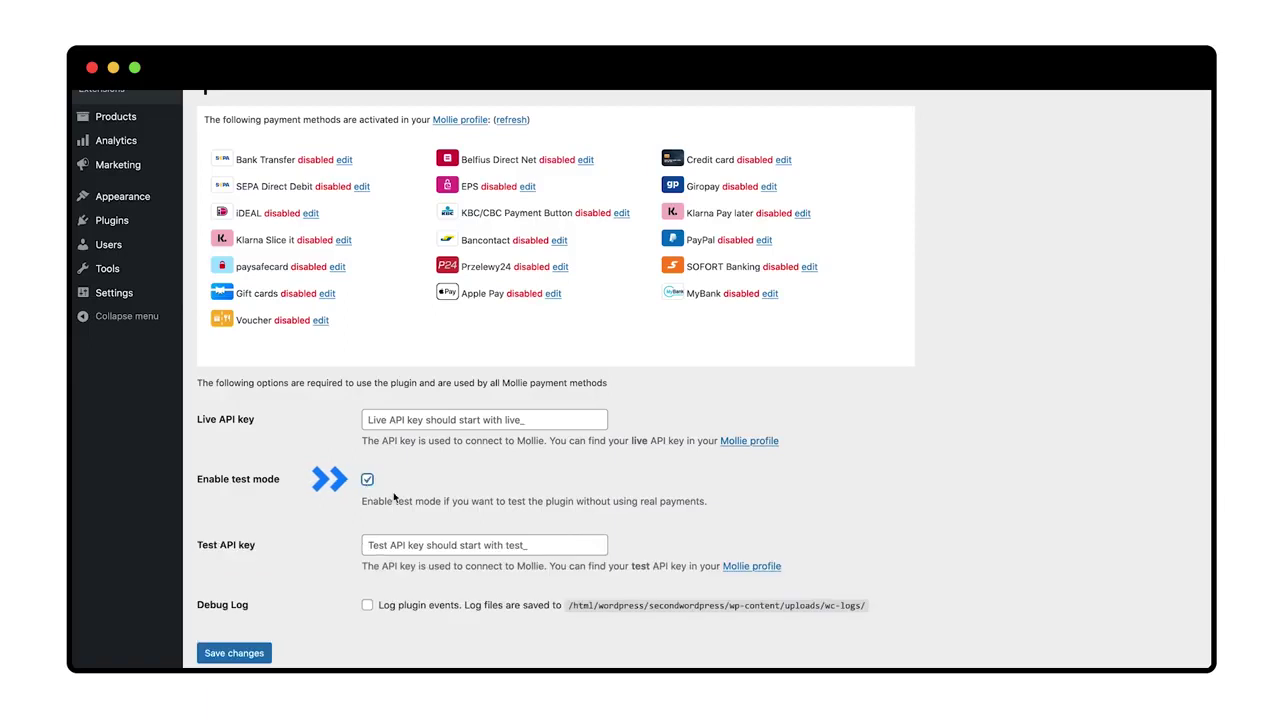
{"action": "left_click", "coordinate": [367, 605]}
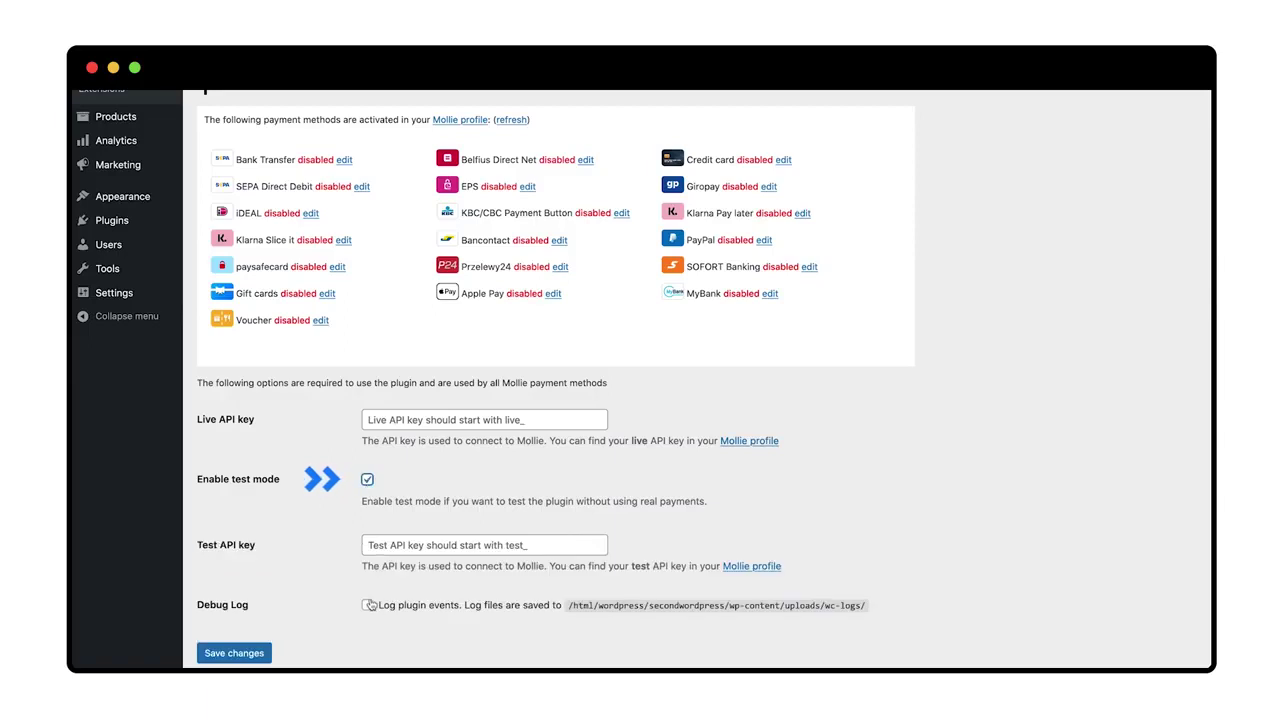
Paste the Mollie test API key into the Test API key field and save the settings.
{"action": "left_click", "coordinate": [552, 545]}
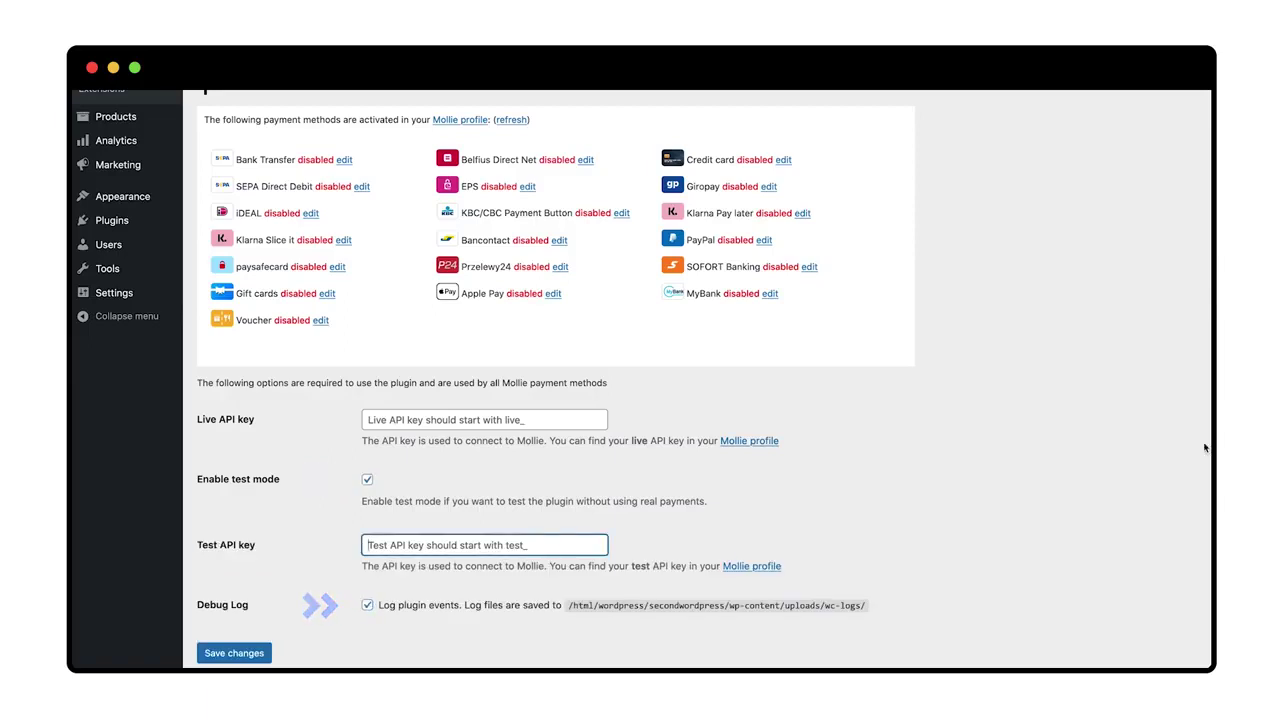
{"action": "key", "text": "super+v"}
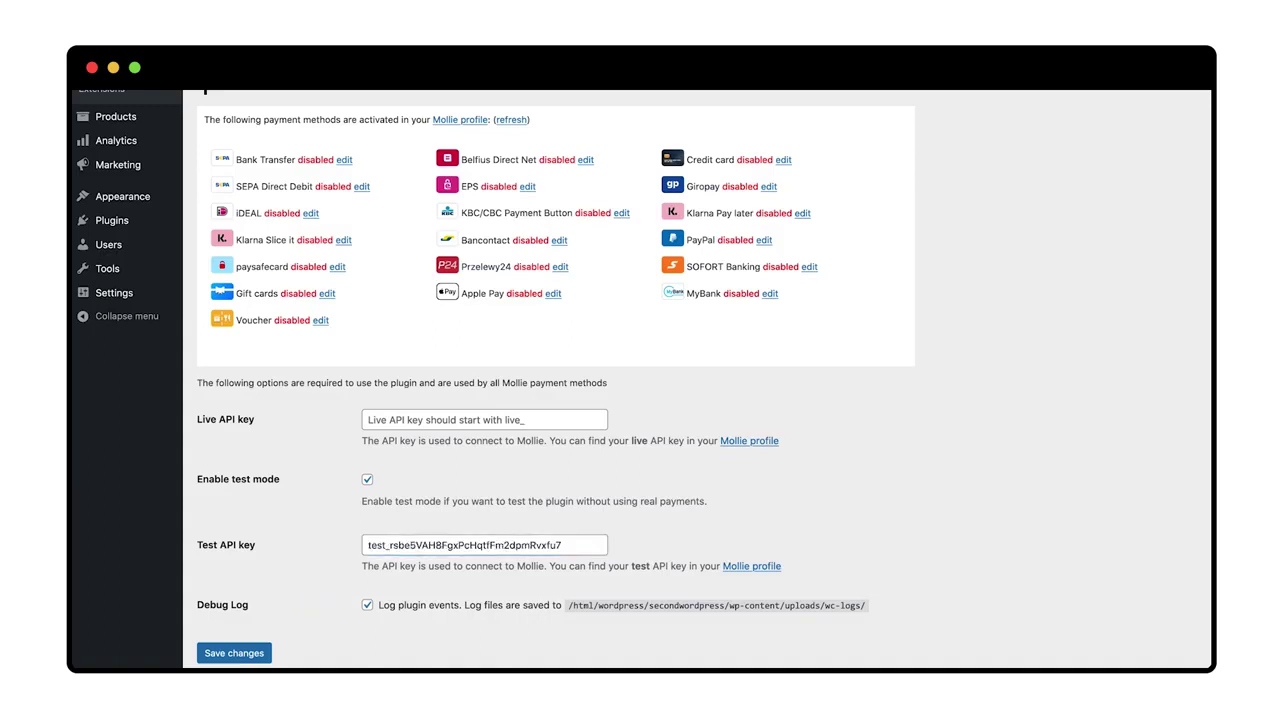
{"action": "scroll", "coordinate": [556, 376], "scroll_direction": "down", "scroll_amount": 1}
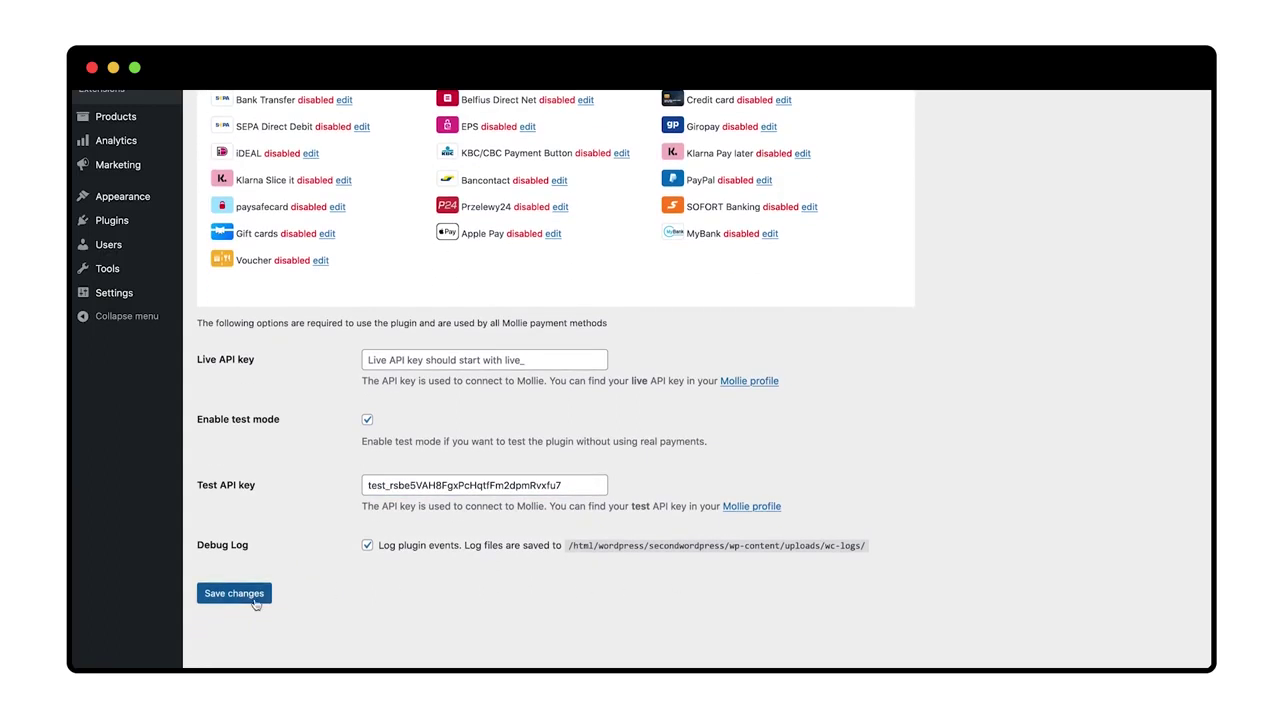
{"action": "left_click", "coordinate": [252, 596]}
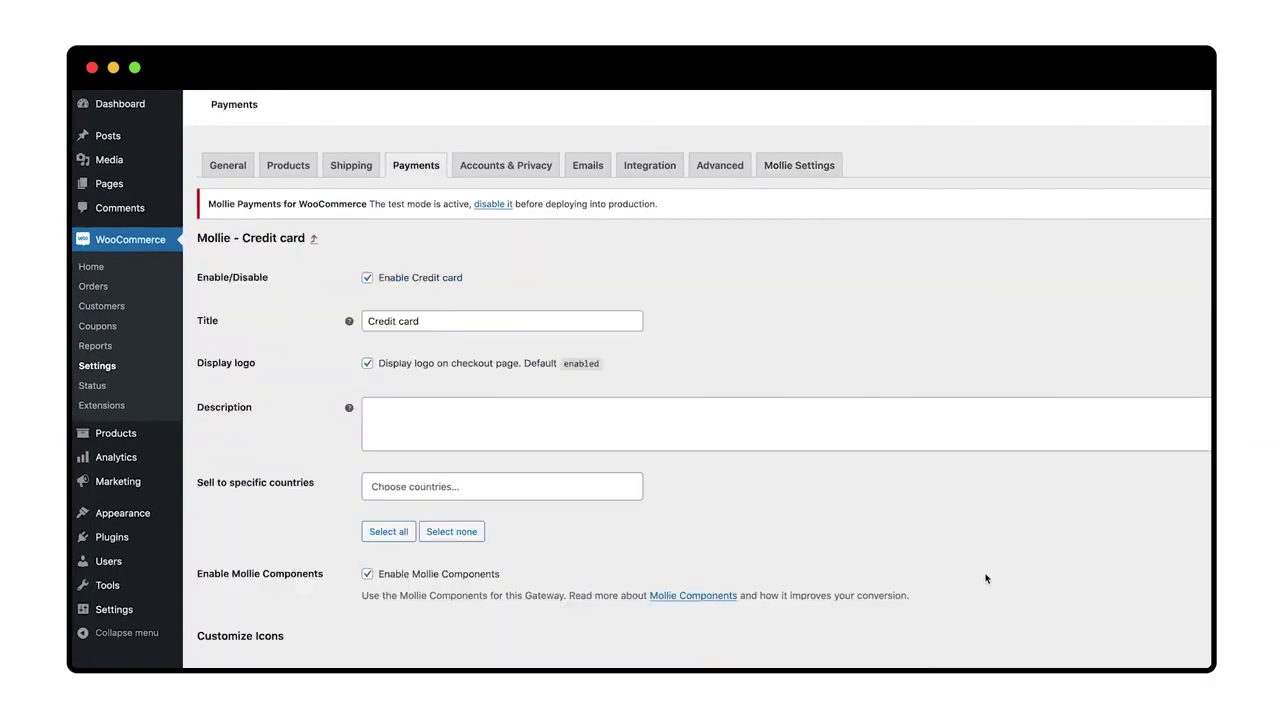
Look over the Mollie Credit card settings with Credit card enabled, then head to Visit Store.
{"action": "scroll", "coordinate": [985, 578], "scroll_direction": "down", "scroll_amount": 3}
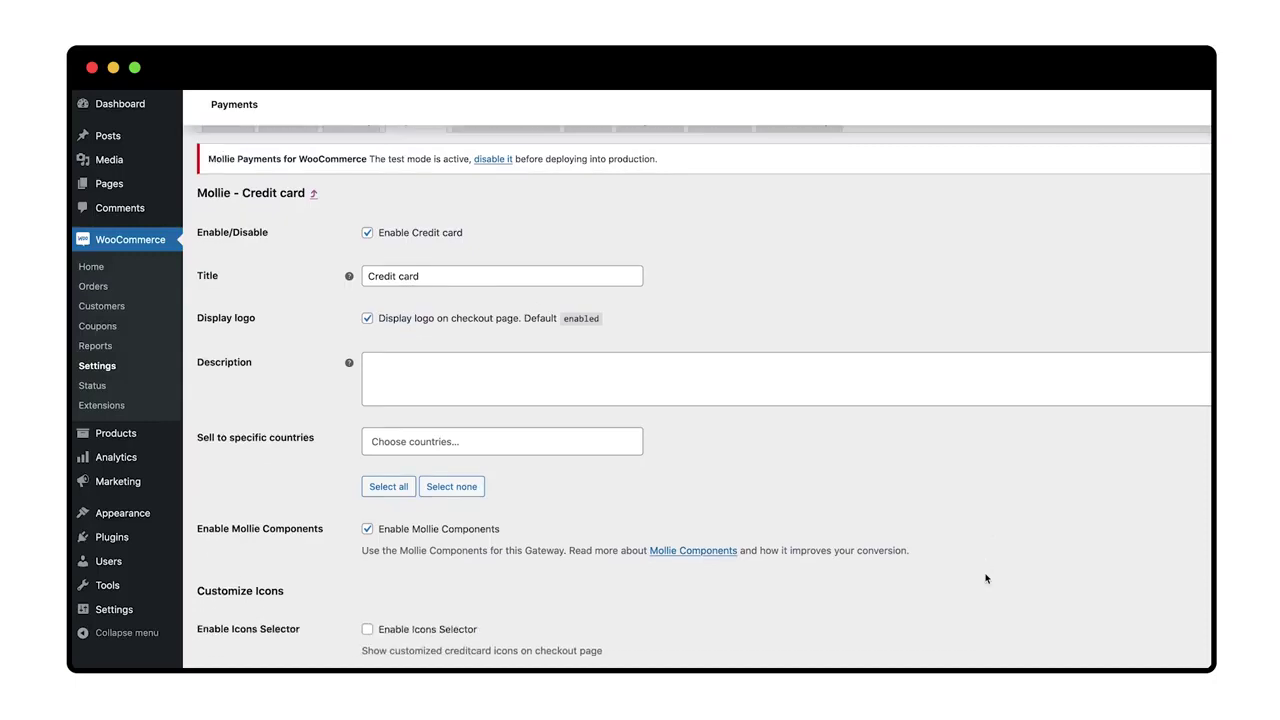
{"action": "scroll", "coordinate": [985, 578], "scroll_direction": "up", "scroll_amount": 3}
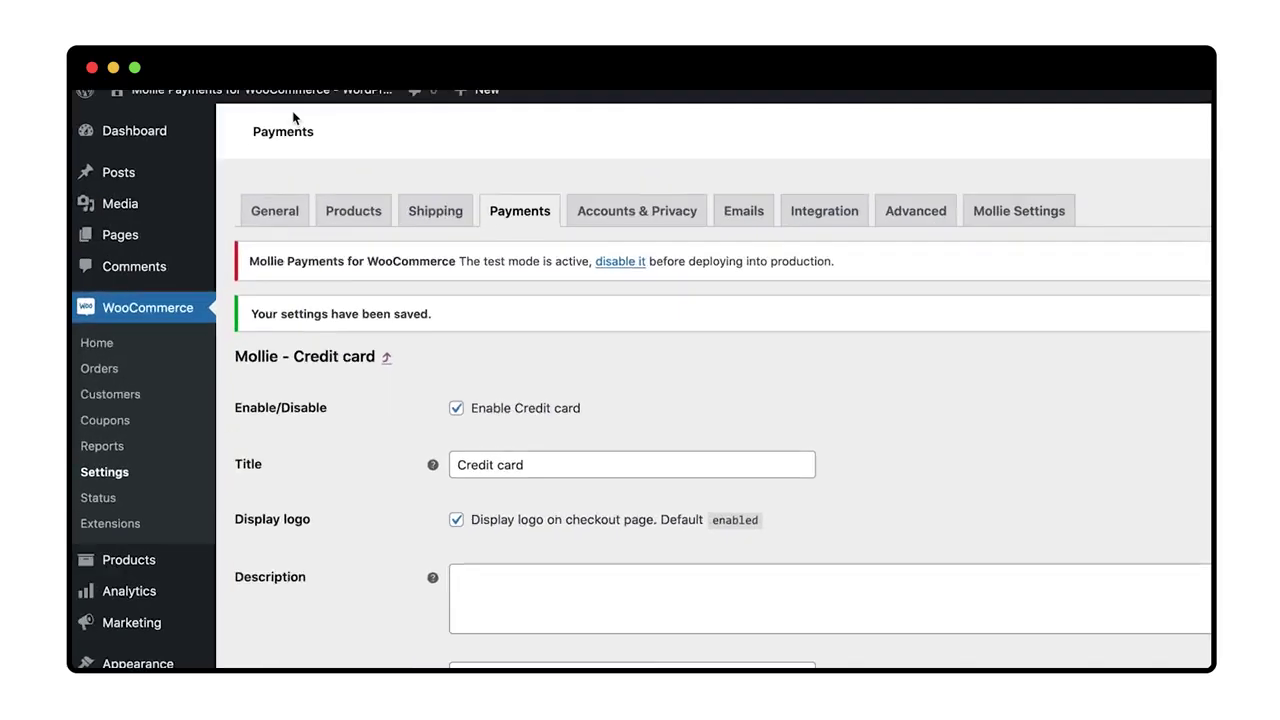
{"action": "mouse_move", "coordinate": [239, 74]}
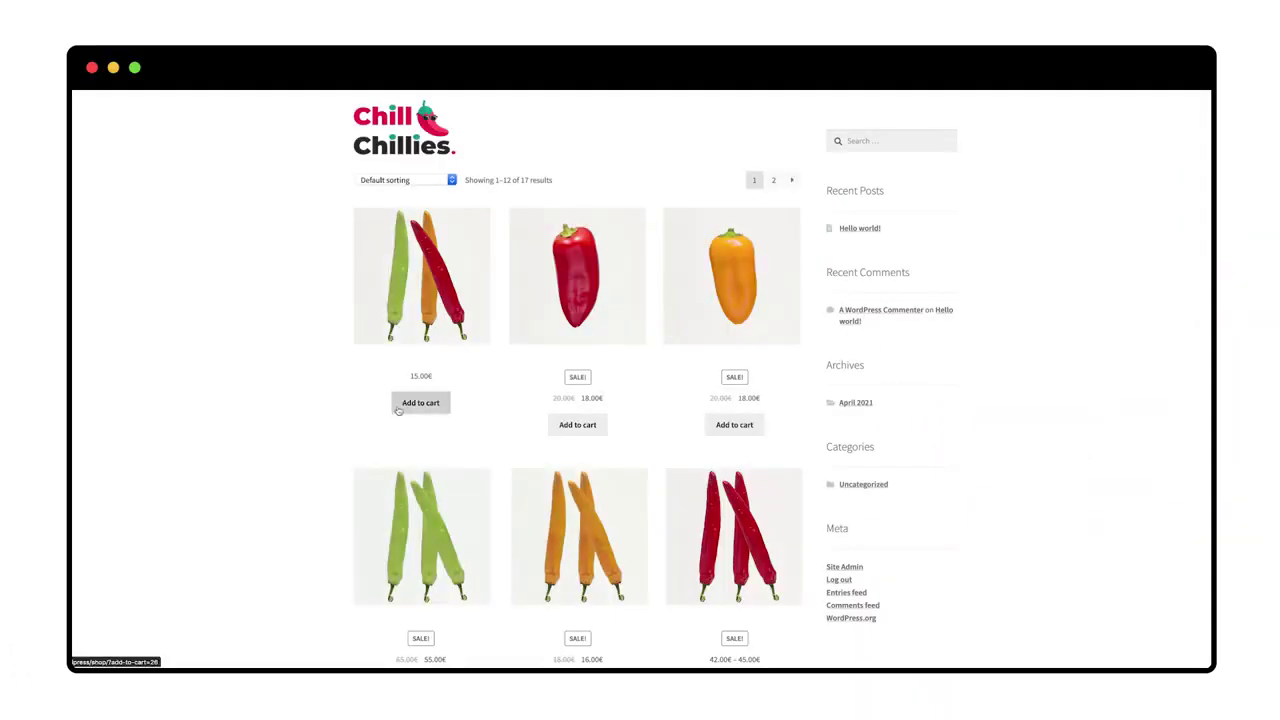
Add the 15.00€ chillies to the cart, proceed to checkout and select PayPal.
{"action": "left_click", "coordinate": [398, 410]}
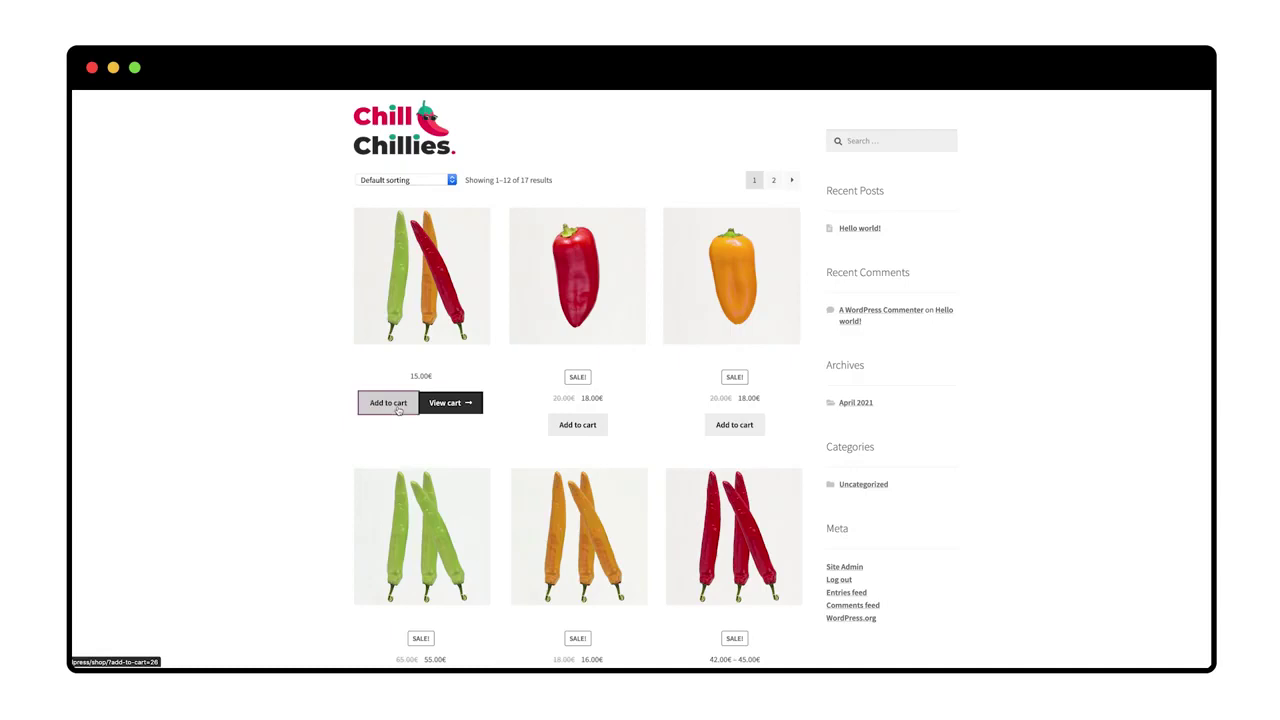
{"action": "left_click", "coordinate": [442, 406]}
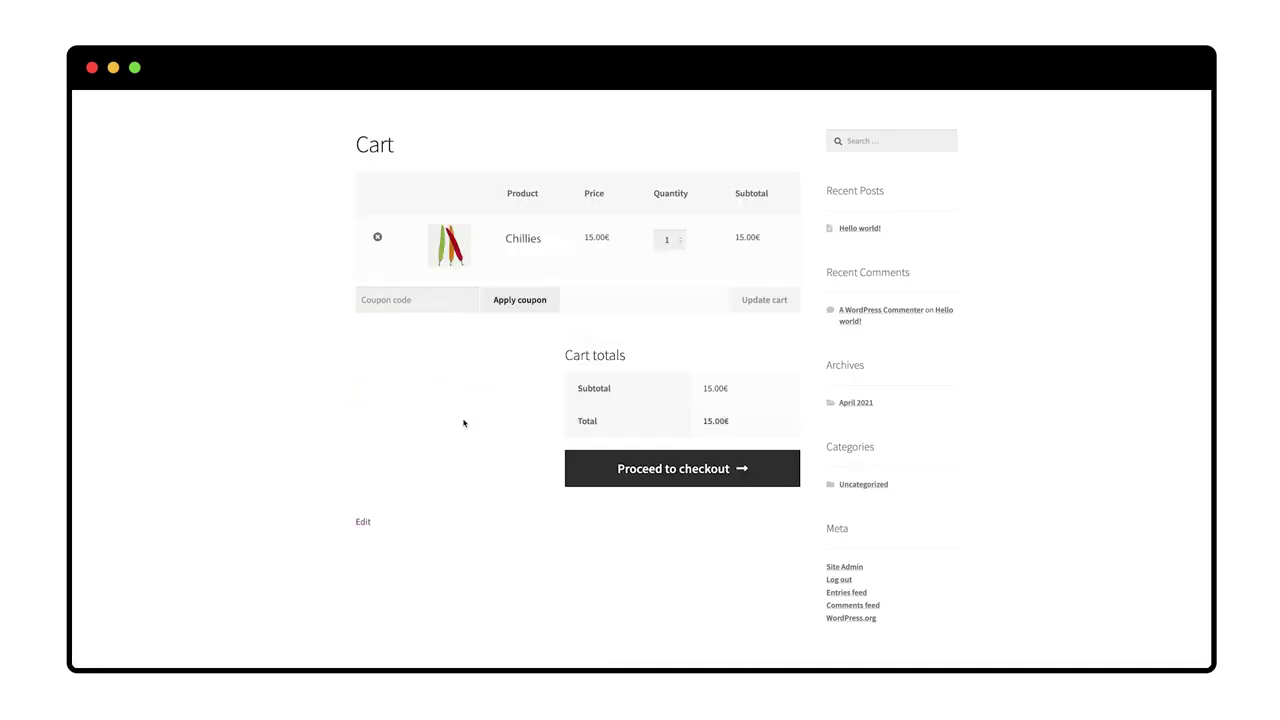
{"action": "left_click", "coordinate": [645, 482]}
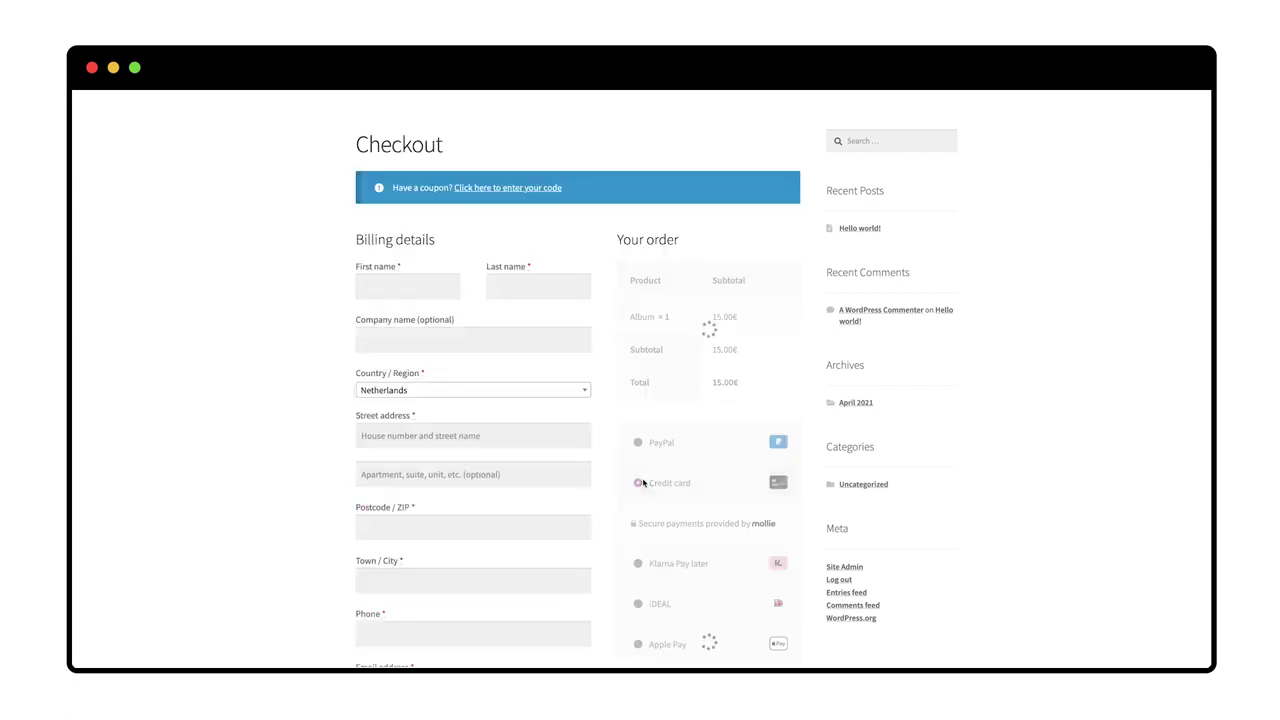
{"action": "scroll", "coordinate": [1061, 395], "scroll_direction": "down", "scroll_amount": 4}
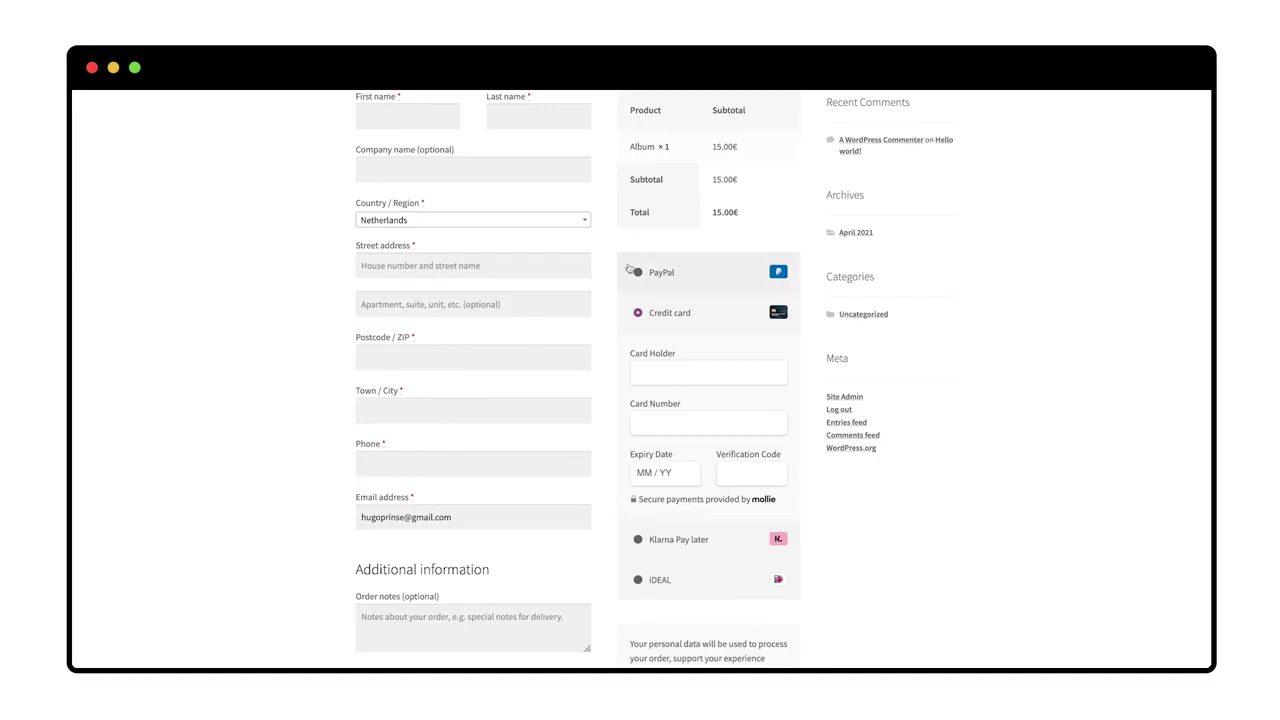
{"action": "left_click", "coordinate": [639, 272]}
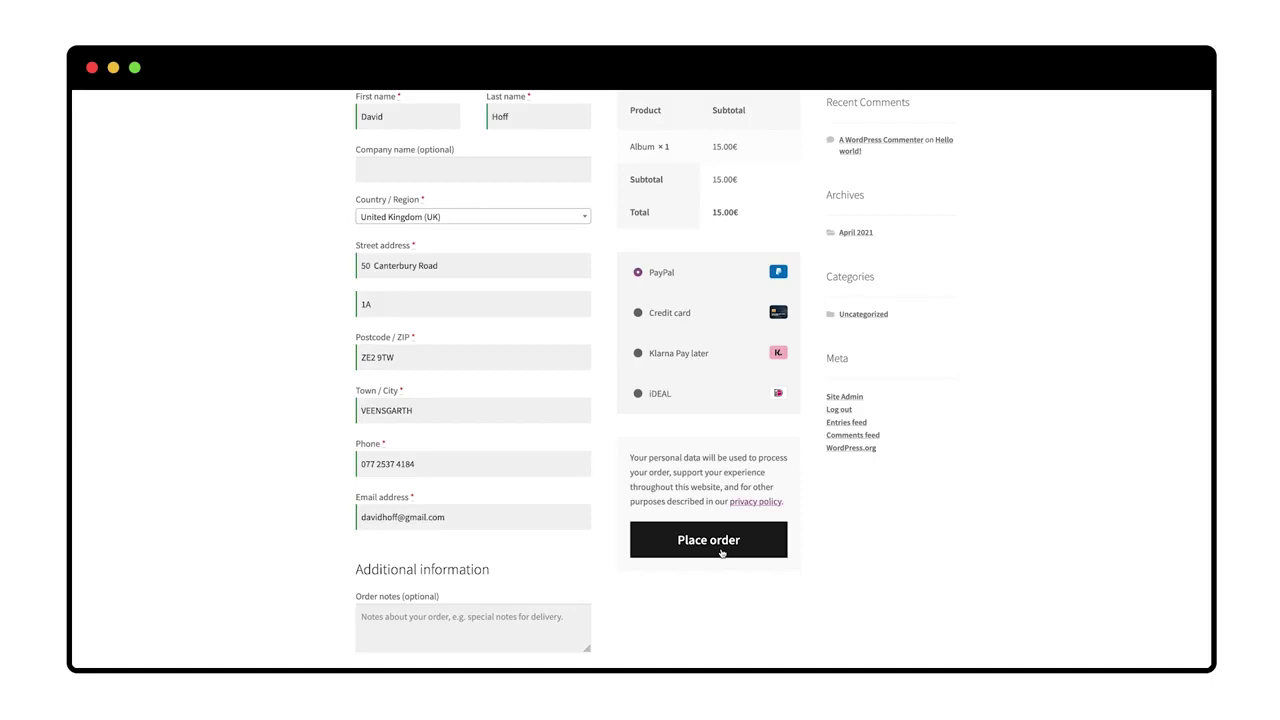
Place the order and mark the Mollie test payment as Paid.
{"action": "left_click", "coordinate": [721, 551]}
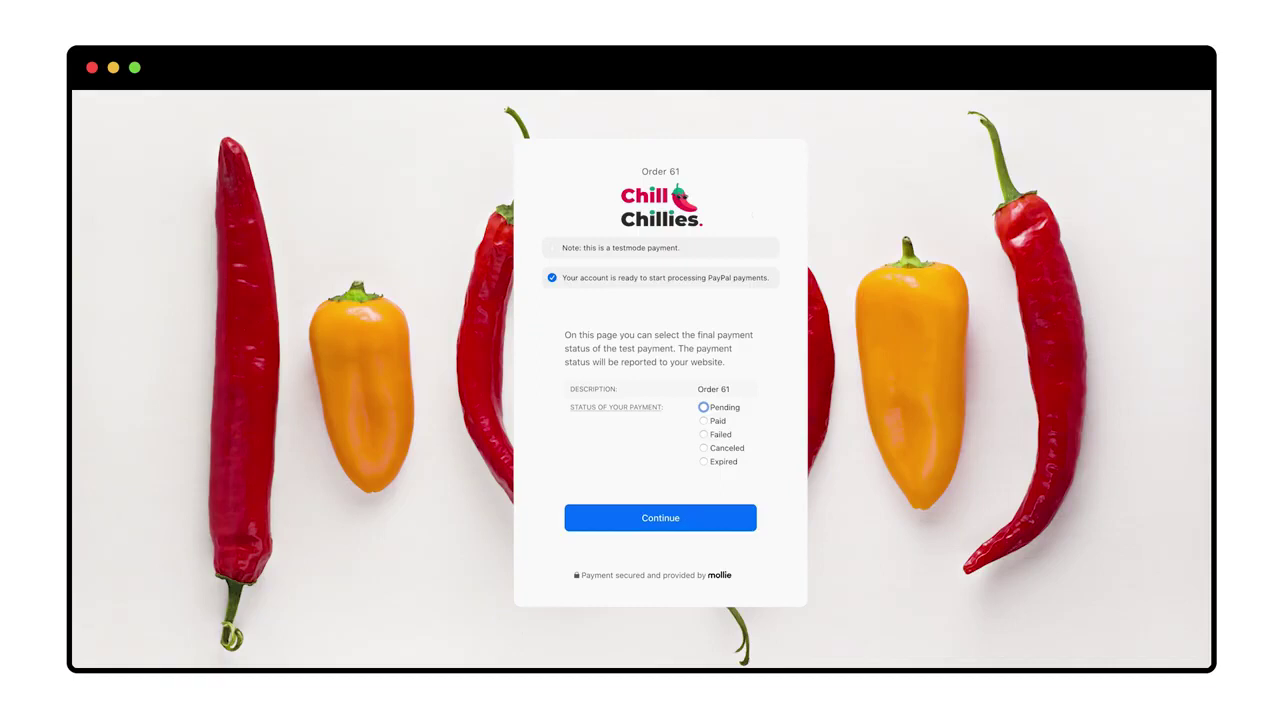
{"action": "left_click", "coordinate": [705, 421]}
{"action": "left_click", "coordinate": [748, 516]}
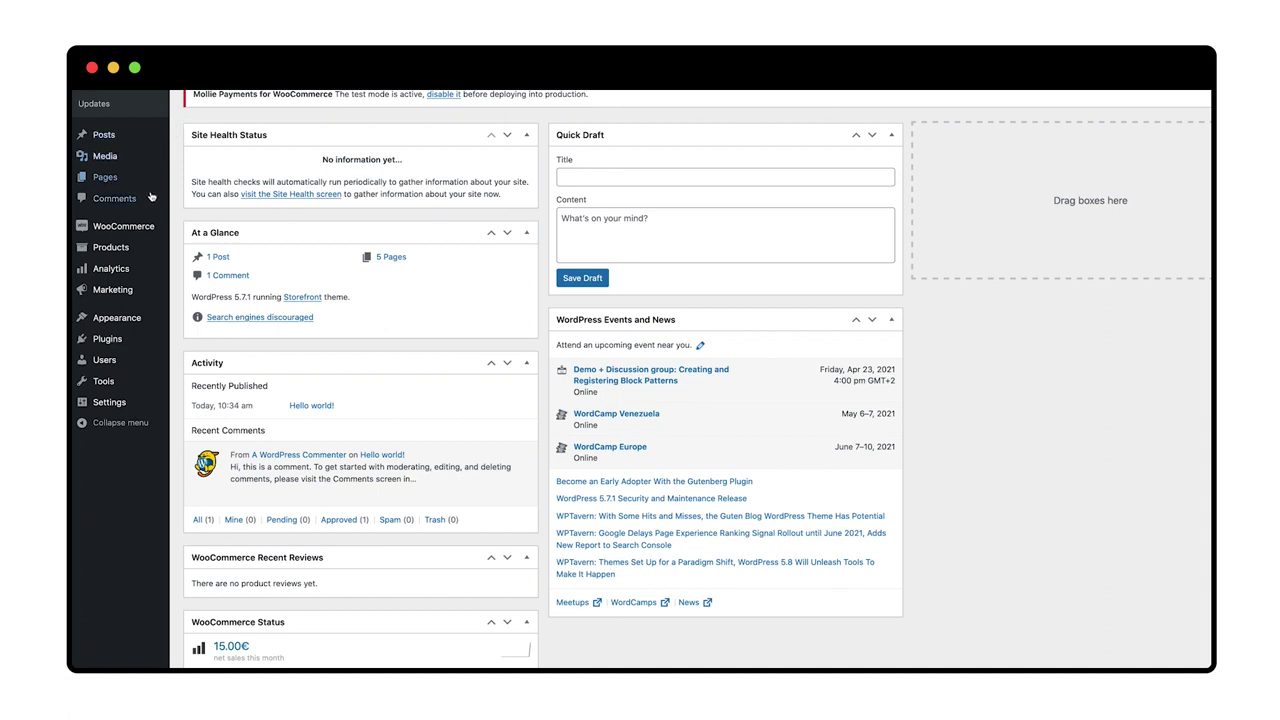
Open the WooCommerce Orders list and view the new test order's details.
{"action": "mouse_move", "coordinate": [148, 230]}
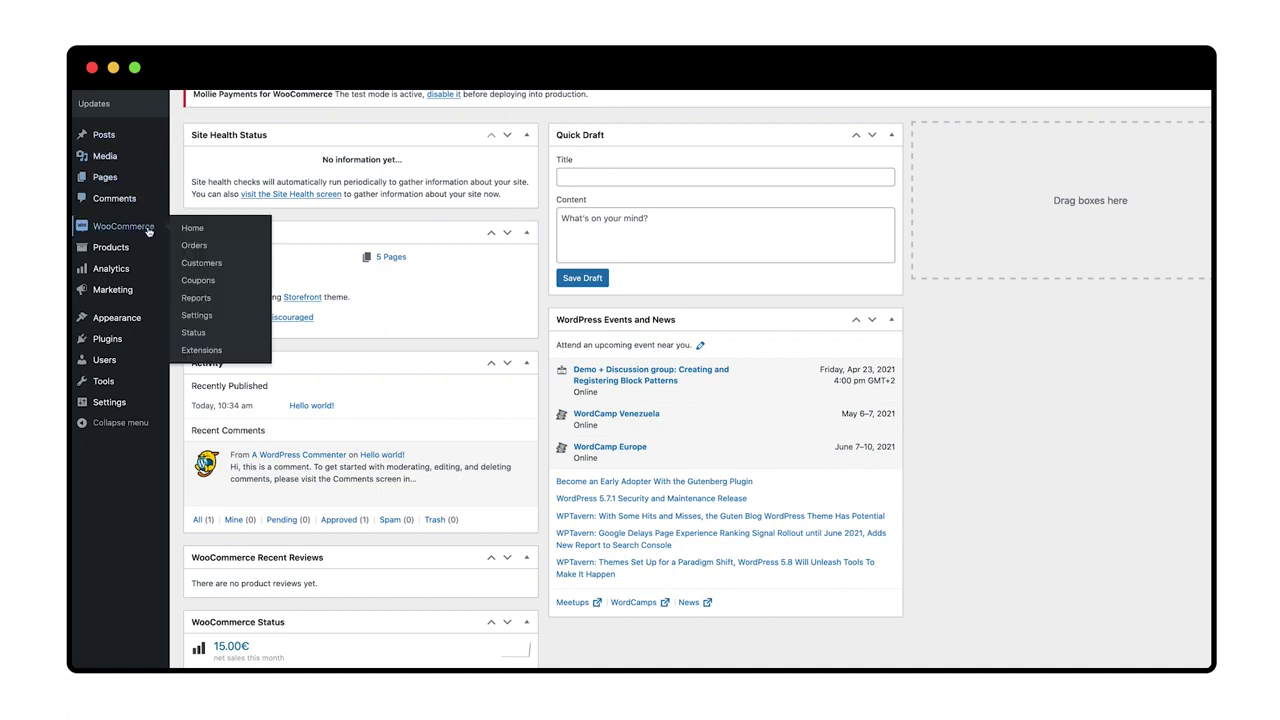
{"action": "left_click", "coordinate": [212, 247]}
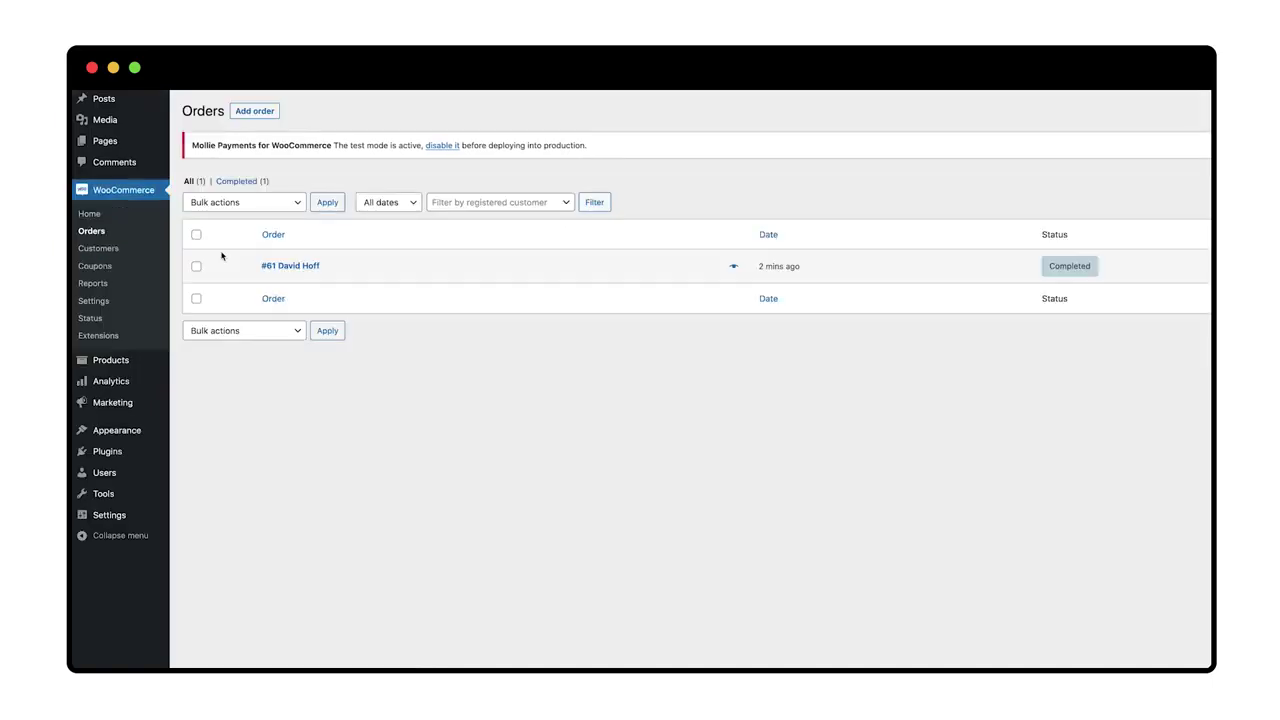
{"action": "left_click", "coordinate": [309, 265]}
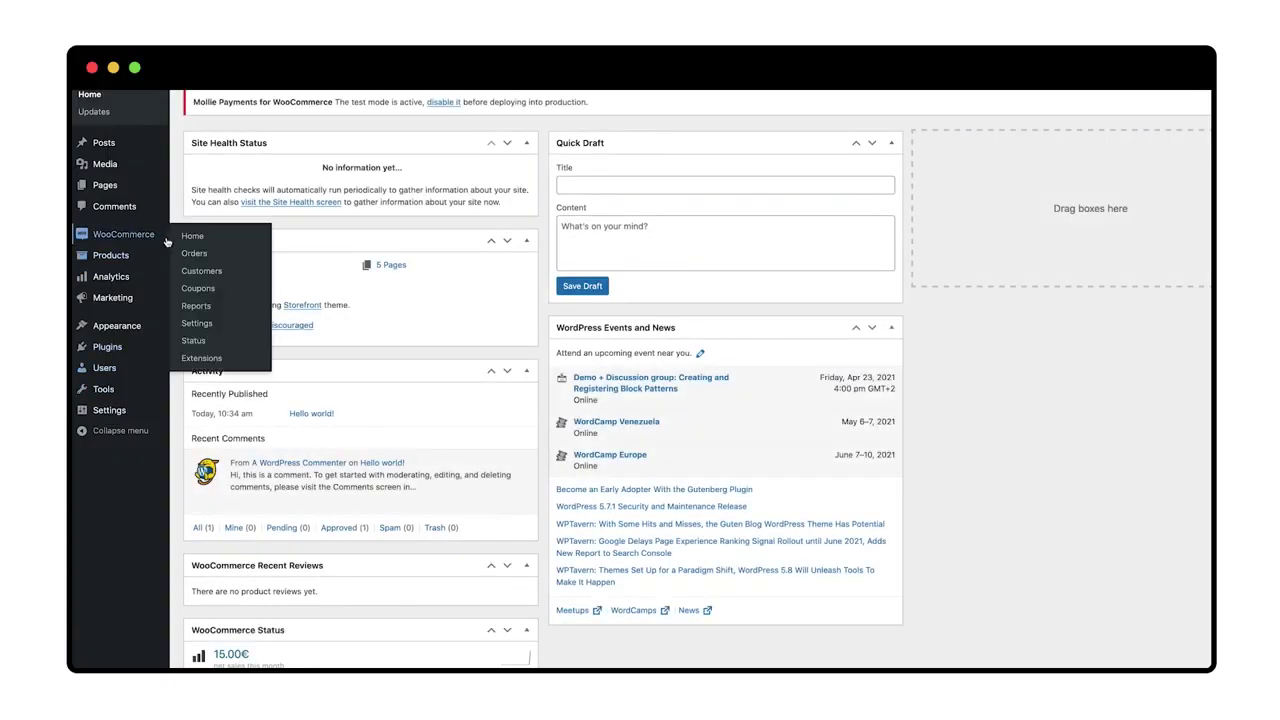
Uncheck Enable test mode in the WooCommerce Mollie settings.
{"action": "left_click", "coordinate": [216, 323]}
{"action": "scroll", "coordinate": [737, 276], "scroll_direction": "down", "scroll_amount": 3}
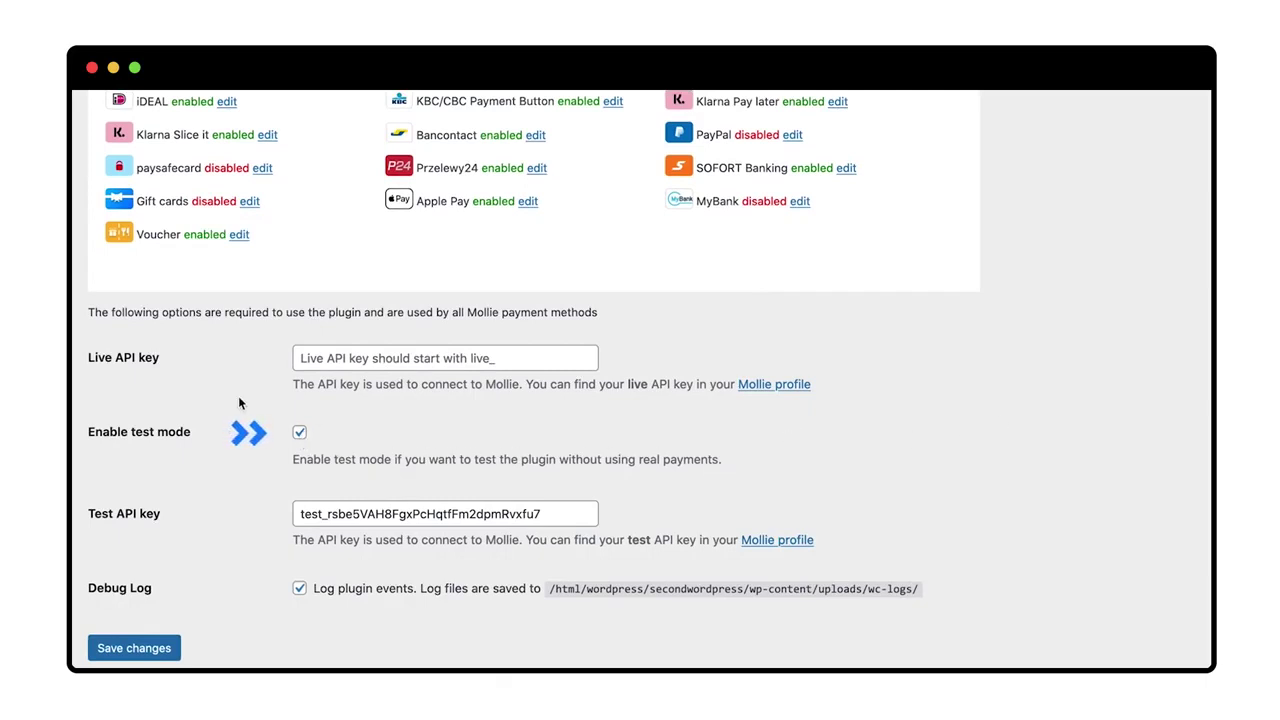
{"action": "left_click", "coordinate": [299, 432]}
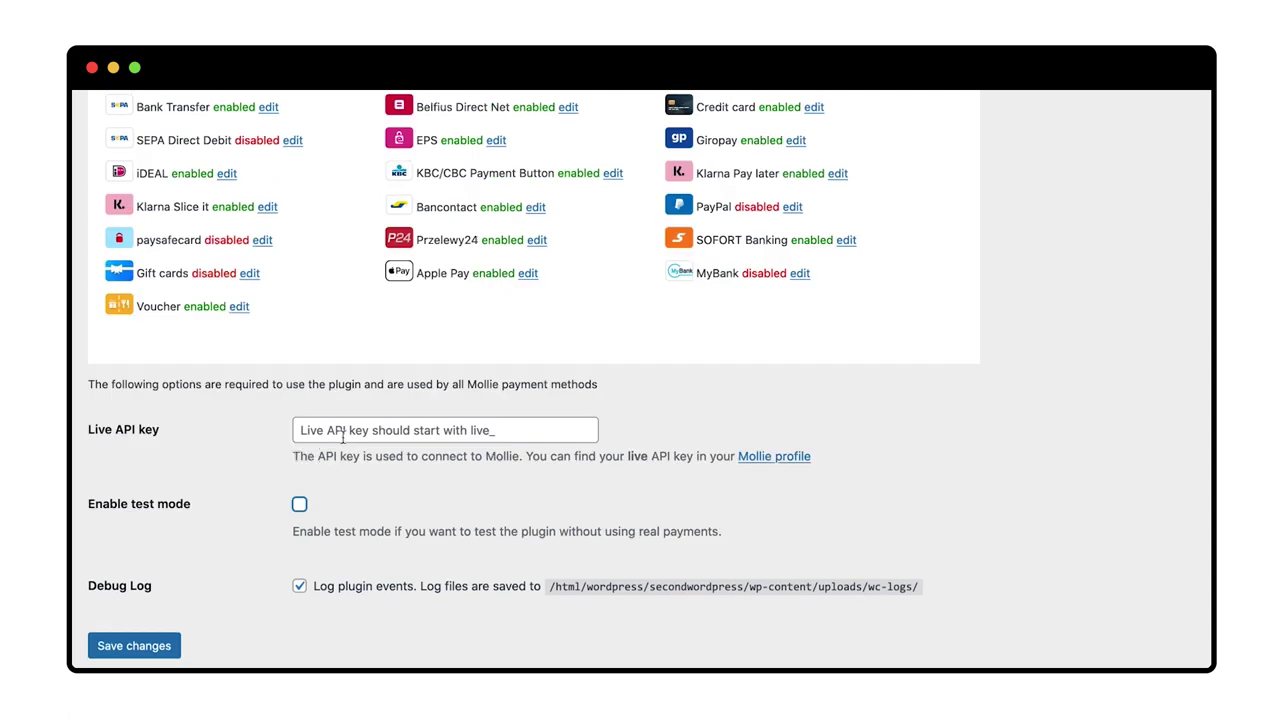